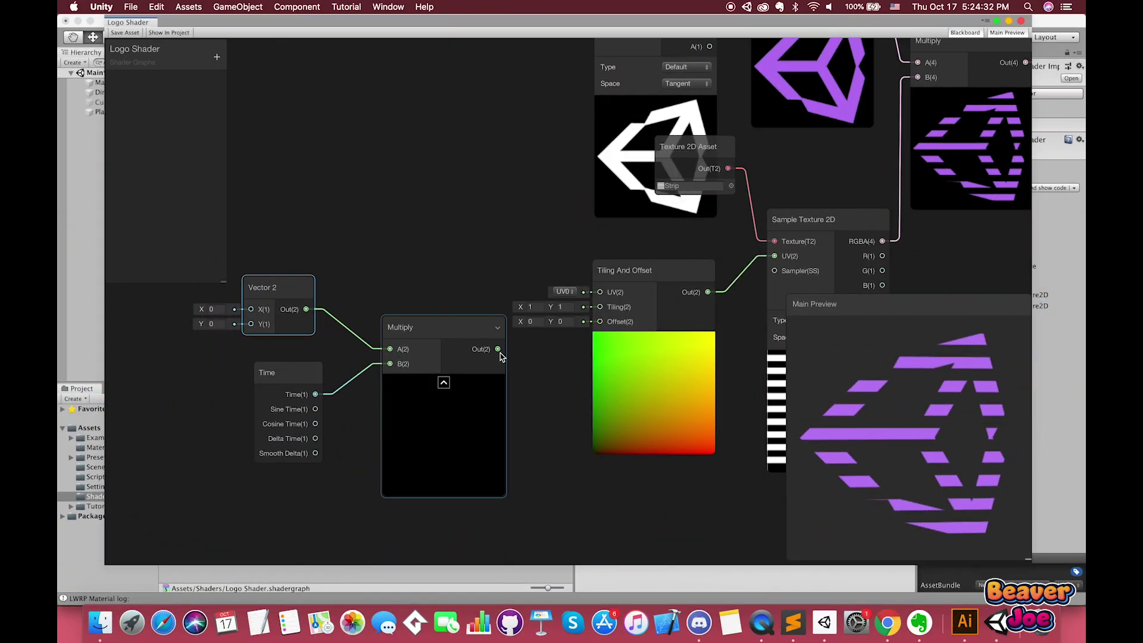
Step: Connect the Multiply output to the Offset input of Tiling And Offset, and set the Vector 2 node's Y value to -0.4
{"action": "left_click_drag", "start_coordinate": [499, 349], "coordinate": [599, 321]}
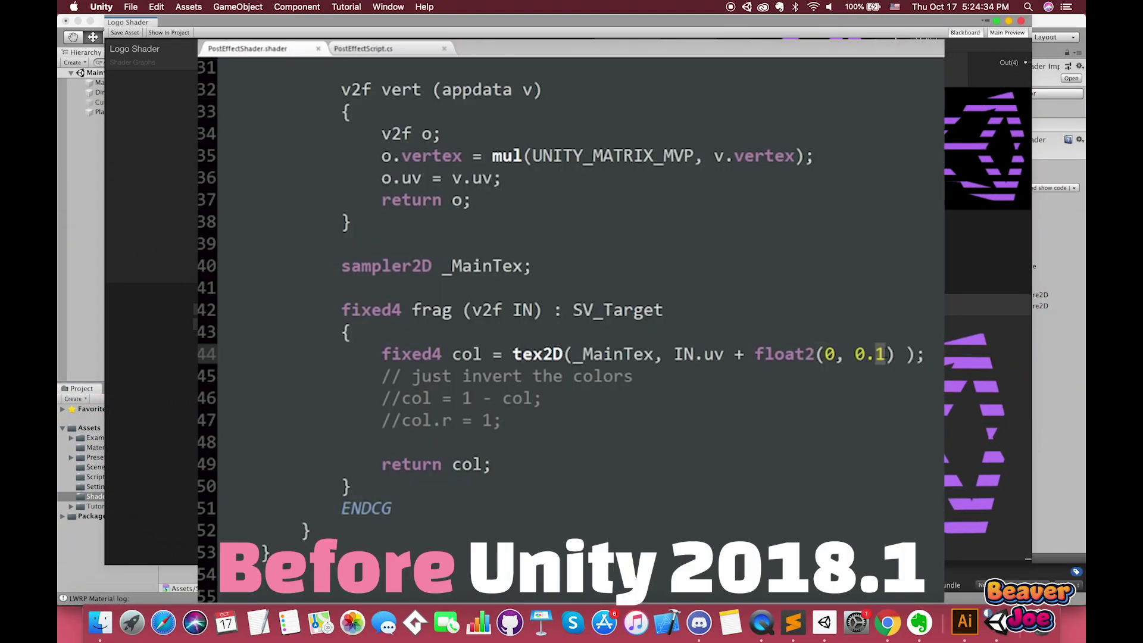
{"action": "left_click", "coordinate": [217, 325]}
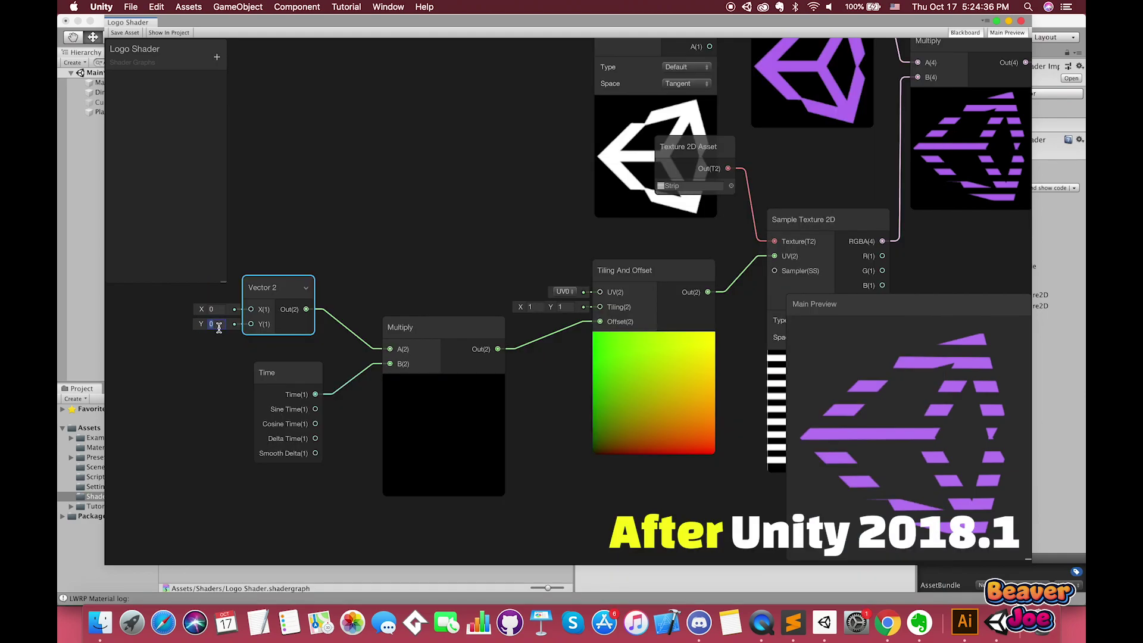
{"action": "type", "text": "0.4"}
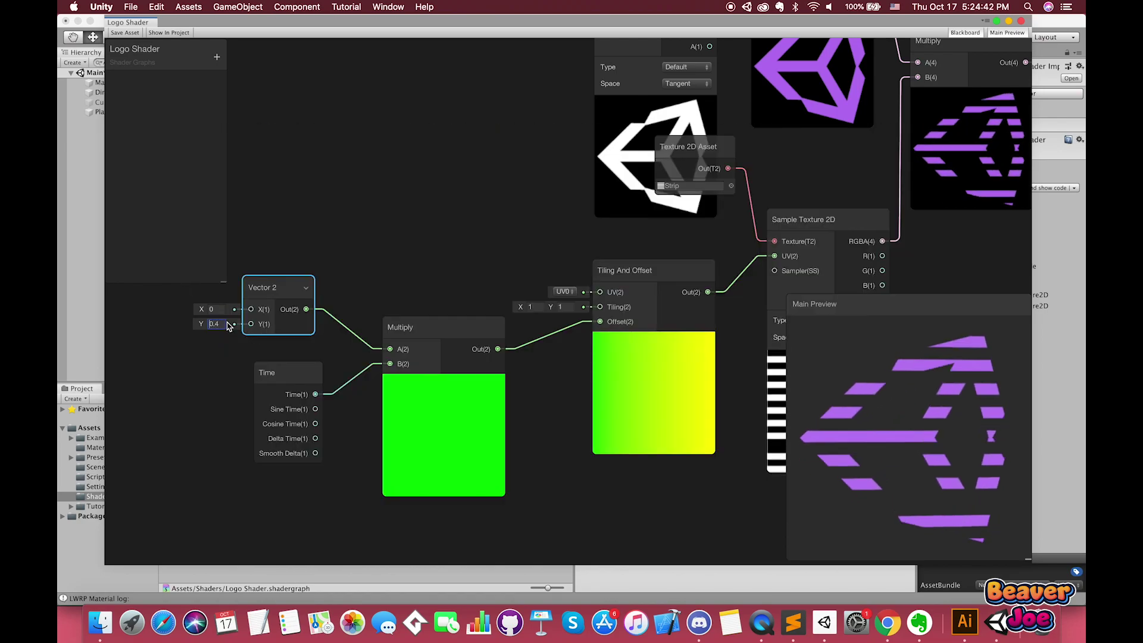
{"action": "key", "text": "Home"}
{"action": "type", "text": "-"}
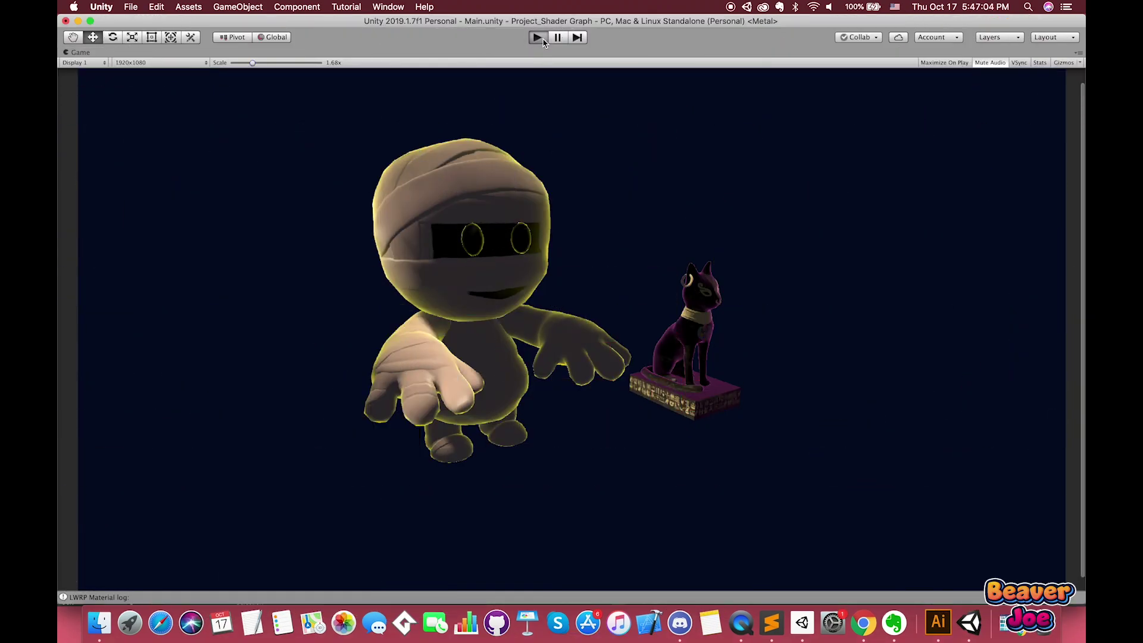
Step: Preview the scene with the mummy and cat statue in Play mode
{"action": "left_click", "coordinate": [542, 41]}
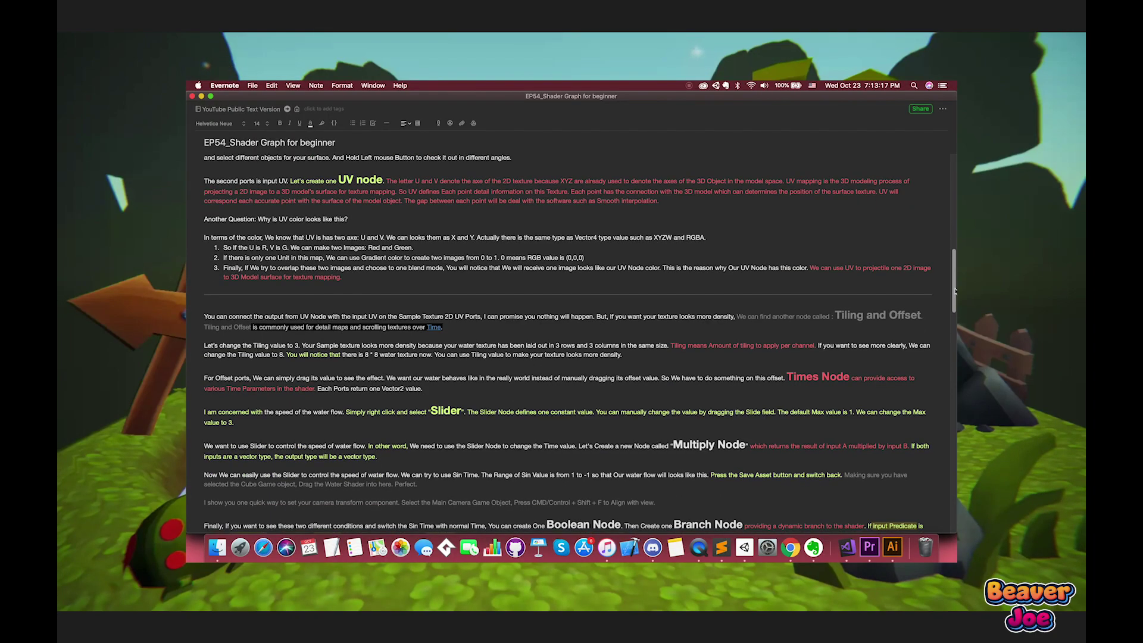
Step: Switch to Evernote and skim the Shader Graph notes on the Slider, Multiply, Boolean and Branch nodes
{"action": "scroll", "coordinate": [955, 331], "scroll_direction": "down", "scroll_amount": 10}
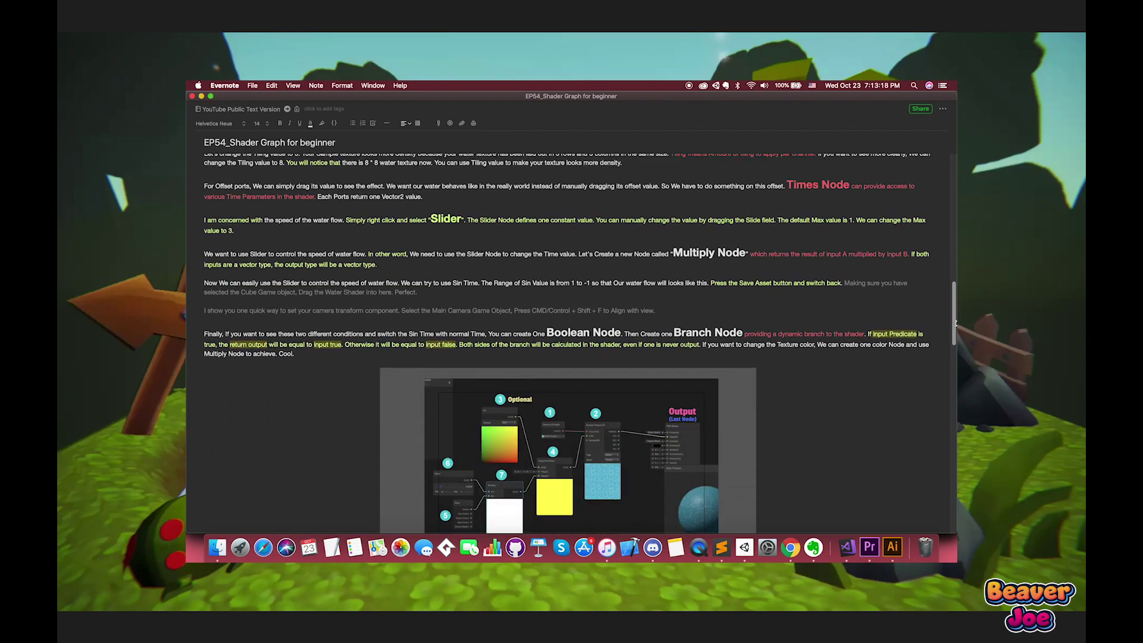
{"action": "left_click_drag", "start_coordinate": [955, 332], "coordinate": [931, 456]}
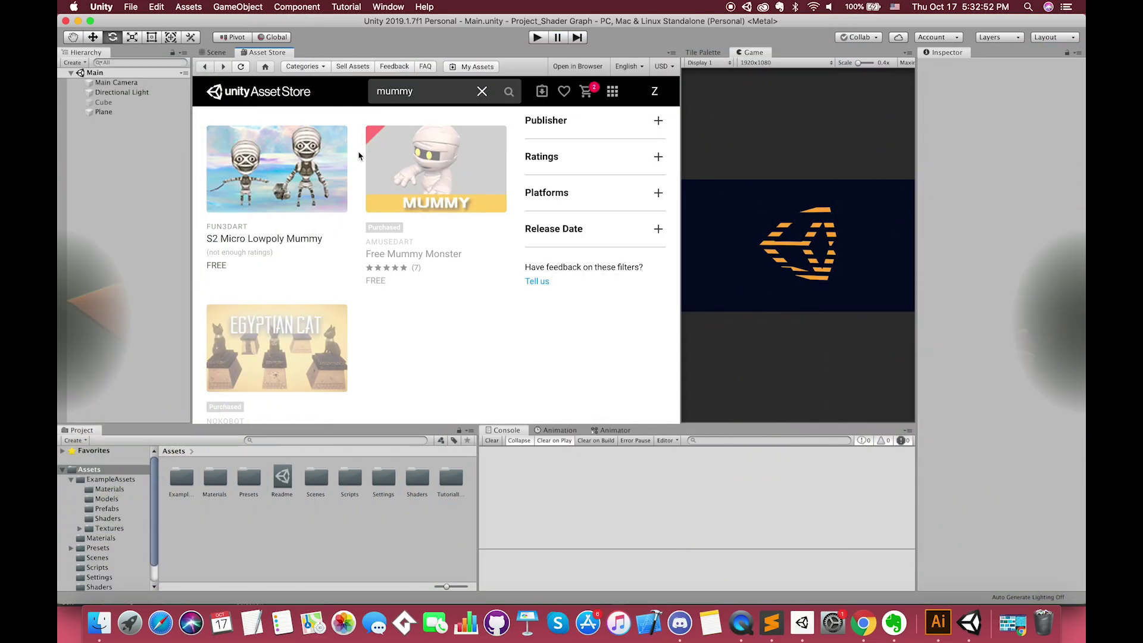
Step: Import the free Egyptian Tomb: Cat Statue package from the Asset Store results into the project
{"action": "left_click", "coordinate": [266, 381]}
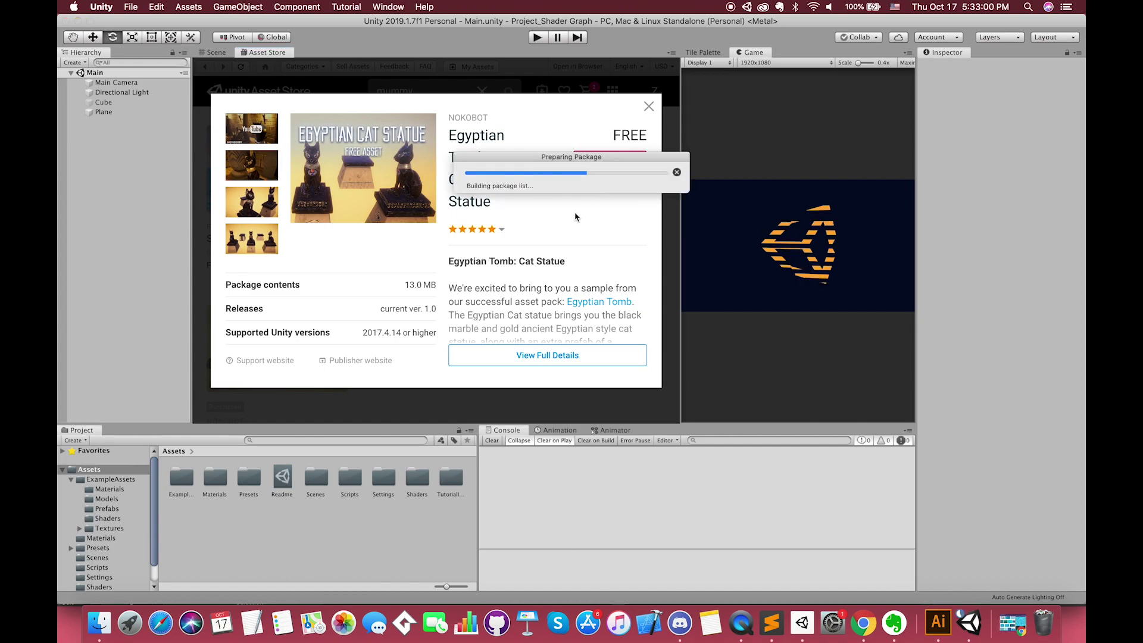
{"action": "key", "text": "Return"}
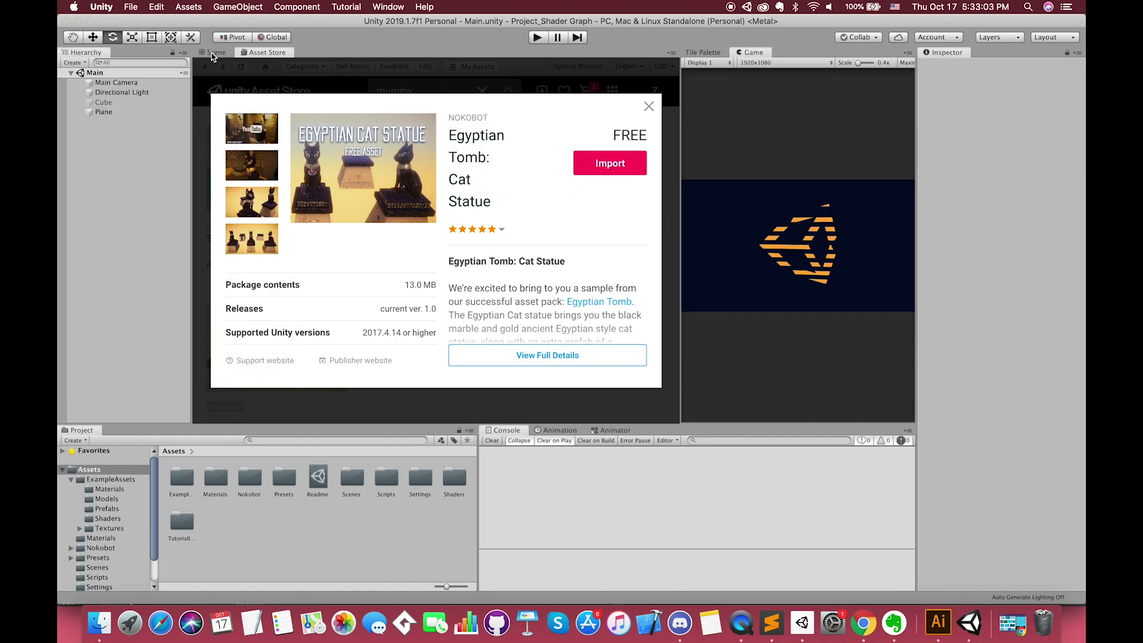
Step: Return to the Scene view and deactivate the Plane that shows the striped logo
{"action": "left_click", "coordinate": [216, 53]}
{"action": "left_click", "coordinate": [381, 229]}
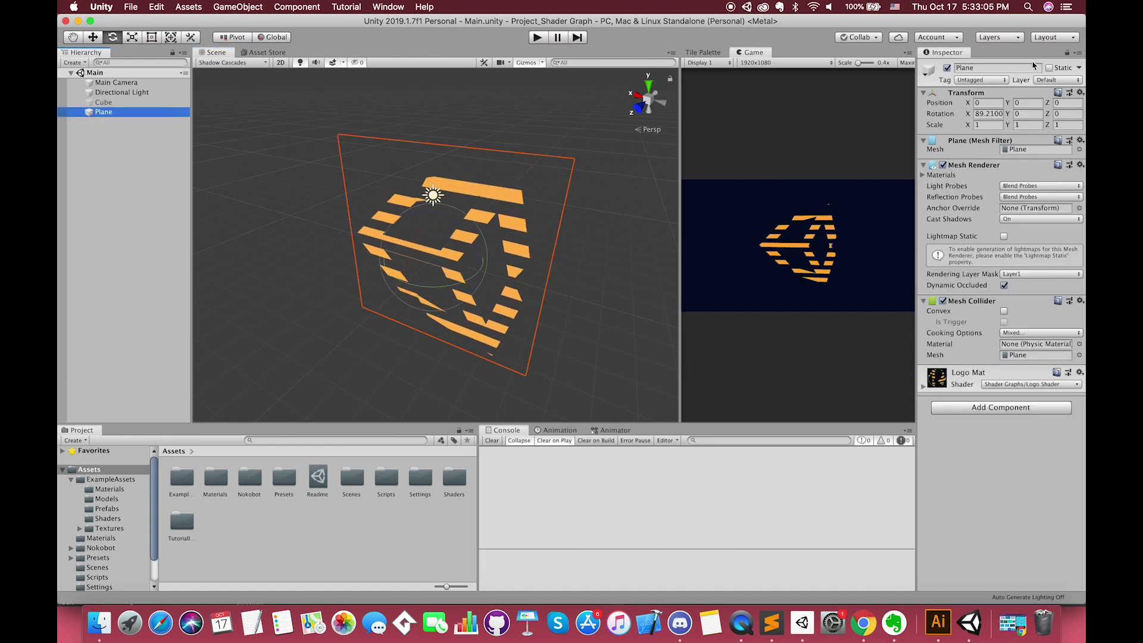
{"action": "key", "text": "alt+shift+a"}
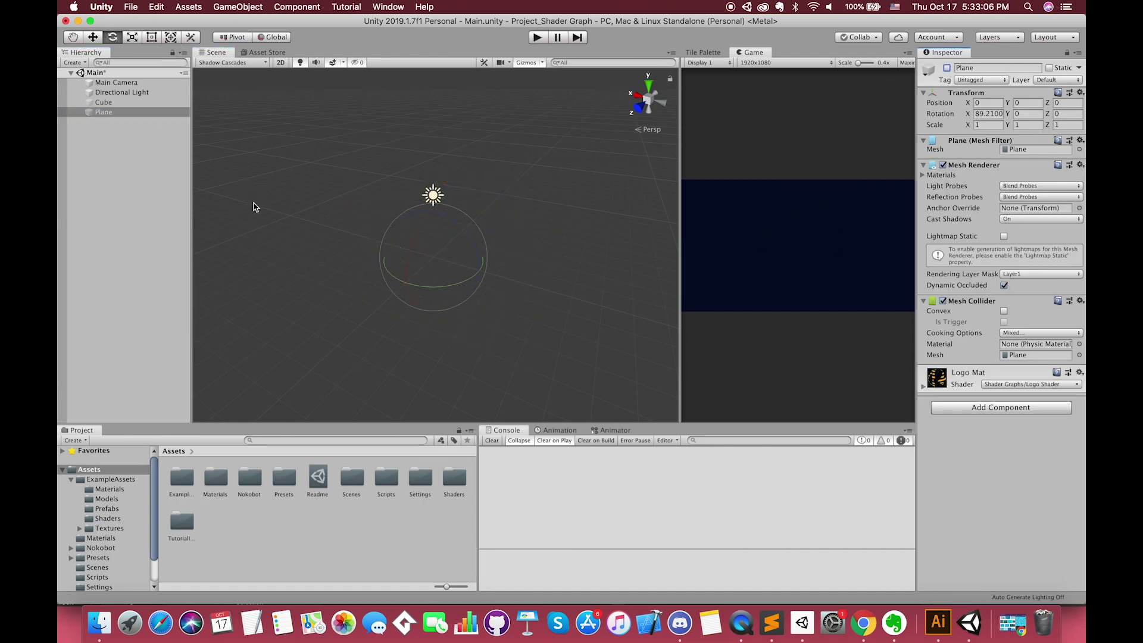
Step: Open the 01_Prefabs folder of EgyptianTomb_CatStatue inside the project's Nokobot folder
{"action": "left_click", "coordinate": [101, 482]}
{"action": "key", "text": "Left"}
{"action": "left_click", "coordinate": [99, 500]}
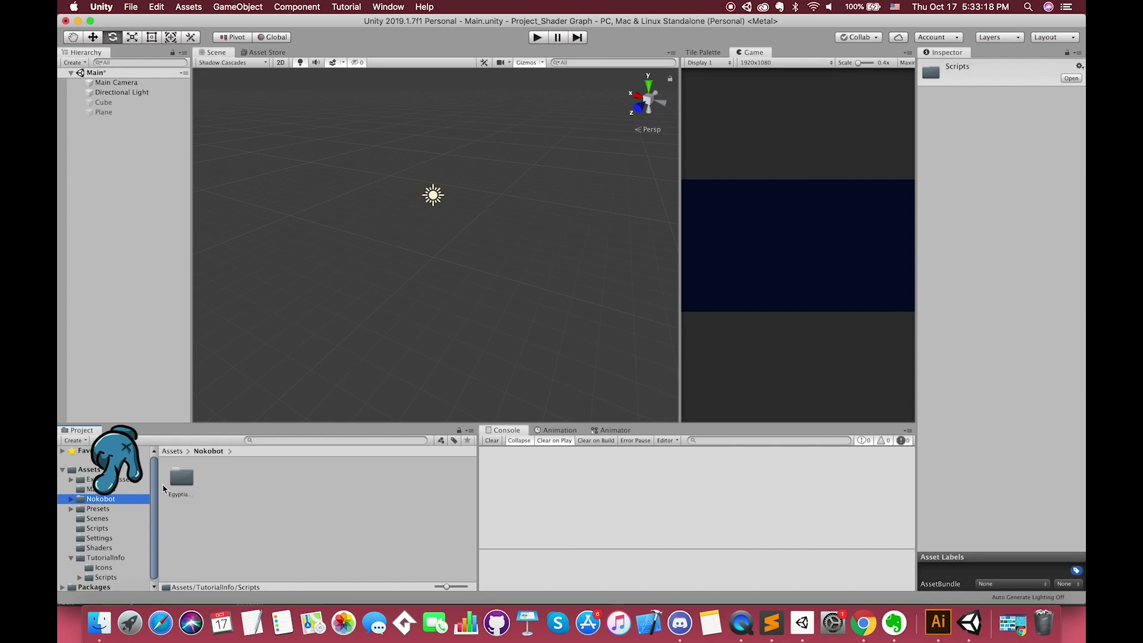
{"action": "double_click", "coordinate": [178, 478]}
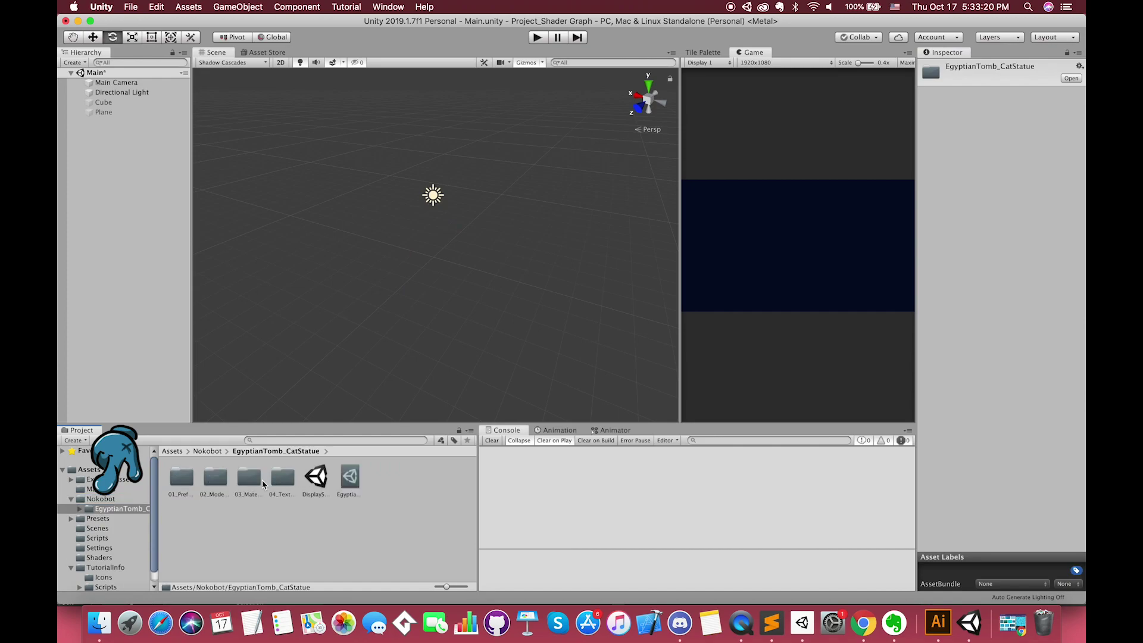
{"action": "double_click", "coordinate": [183, 480]}
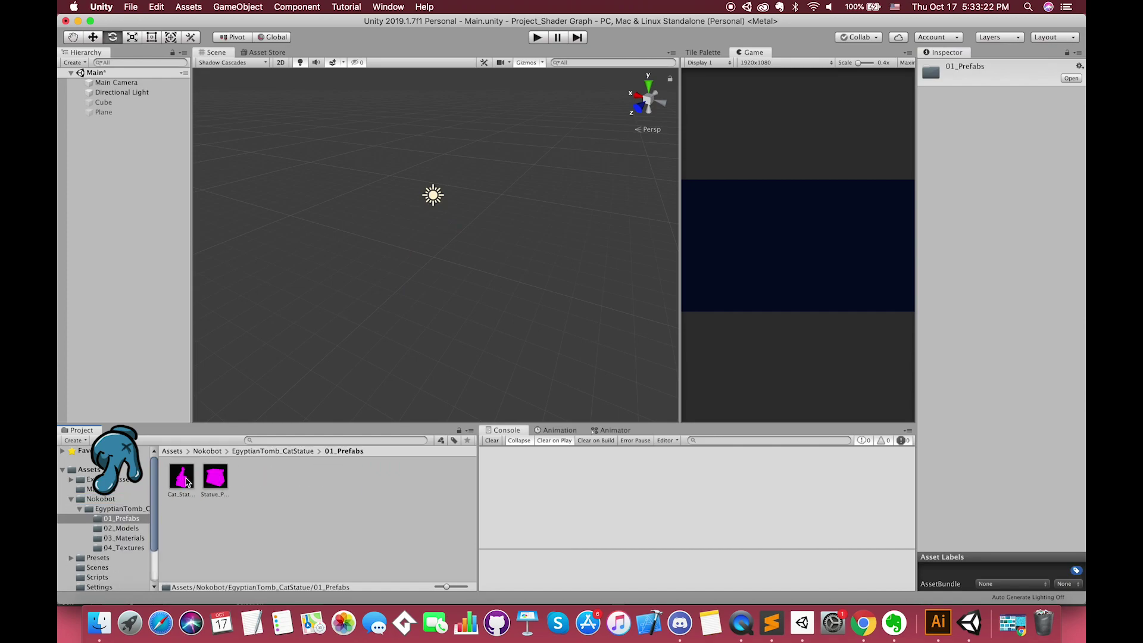
Step: Place the Statue_Cat model from the 02_Models folder into the scene
{"action": "left_click", "coordinate": [138, 532]}
{"action": "key", "text": "Down"}
{"action": "key", "text": "Down"}
{"action": "key", "text": "Up"}
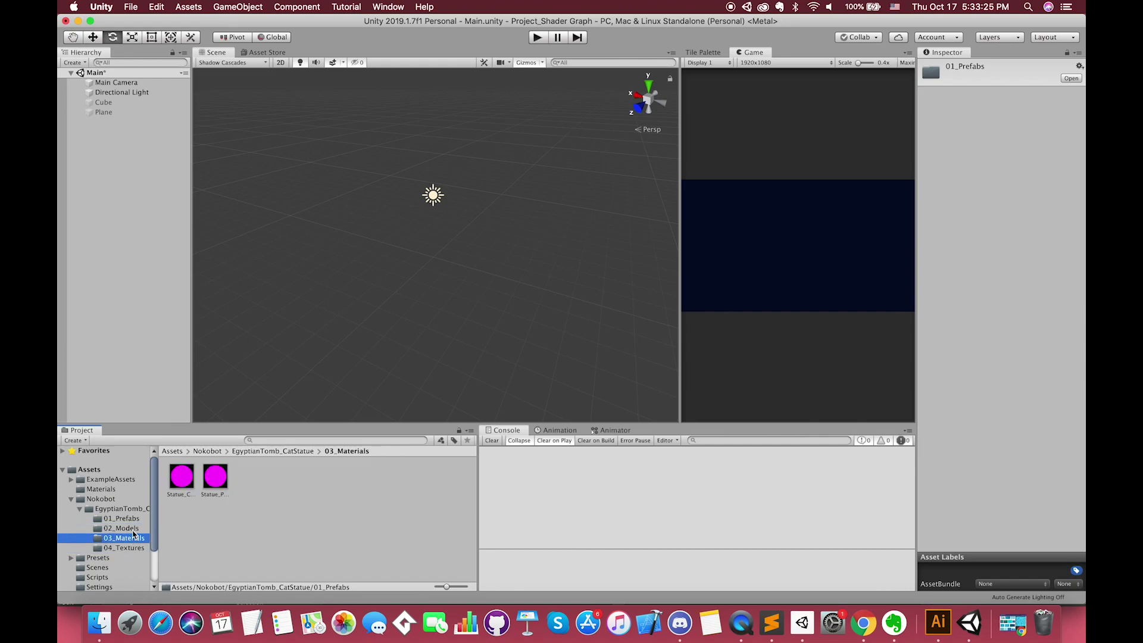
{"action": "left_click", "coordinate": [133, 530]}
{"action": "left_click_drag", "start_coordinate": [182, 476], "coordinate": [435, 248]}
{"action": "key", "text": "f"}
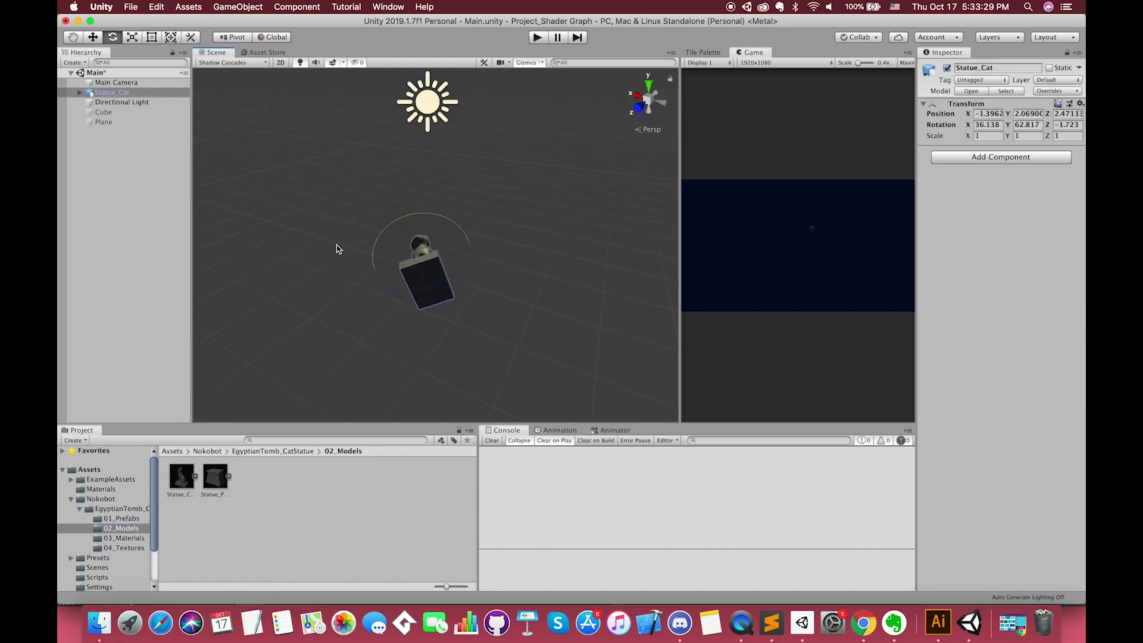
Step: Undo the accidental rotation of Statue_Cat
{"action": "key", "text": "super+z"}
{"action": "key", "text": "super+z"}
{"action": "middle_click_drag", "start_coordinate": [523, 272], "coordinate": [276, 286]}
{"action": "left_click_drag", "start_coordinate": [276, 286], "coordinate": [231, 271], "text": "alt"}
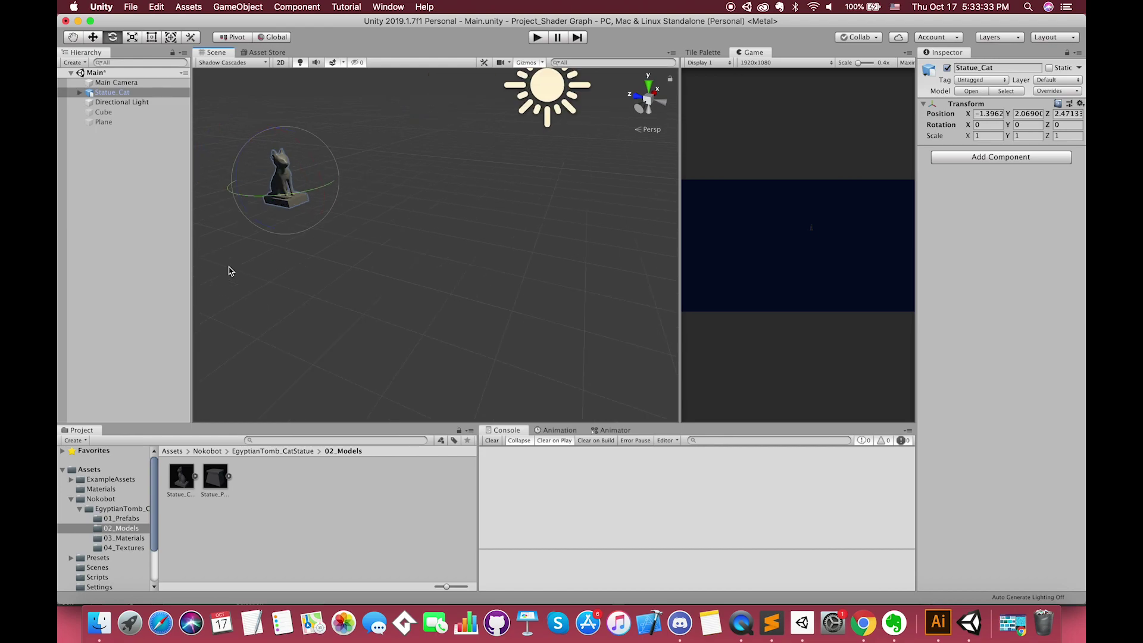
{"action": "key", "text": "f"}
{"action": "left_click_drag", "start_coordinate": [342, 253], "coordinate": [214, 258], "text": "alt"}
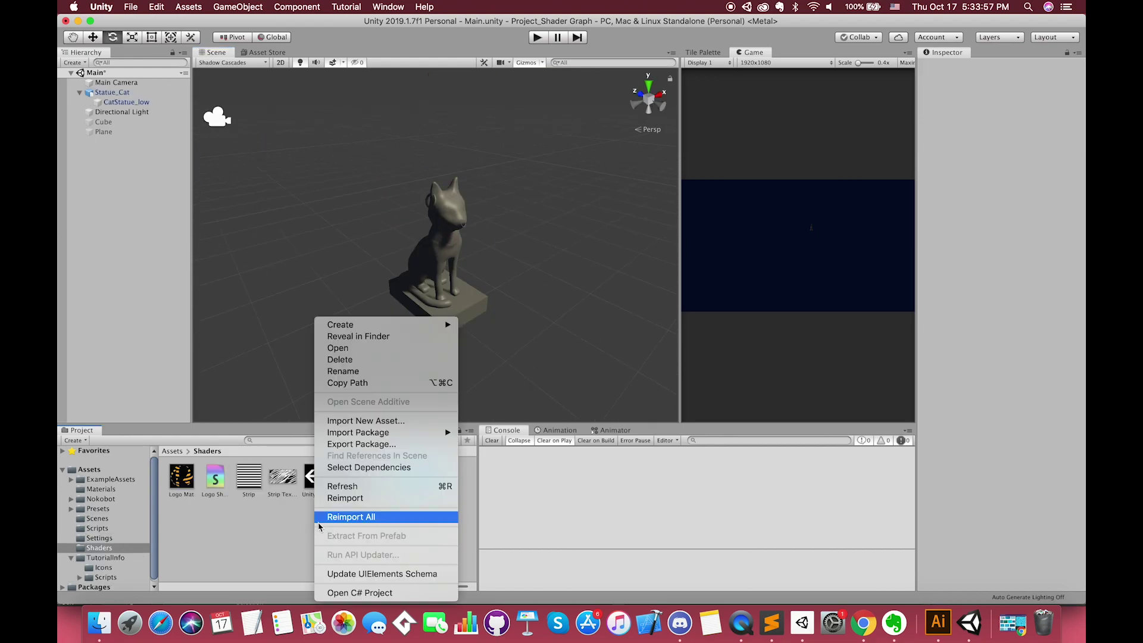
Step: Create a material named Cat Mat in the Shaders folder
{"action": "mouse_move", "coordinate": [401, 328]}
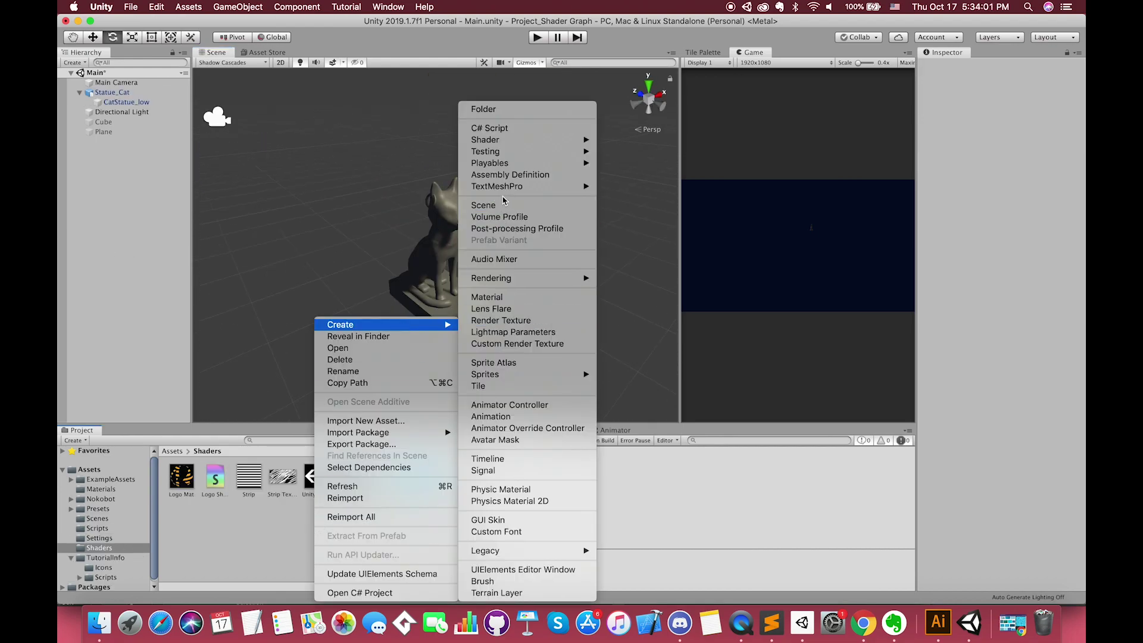
{"action": "left_click", "coordinate": [499, 297]}
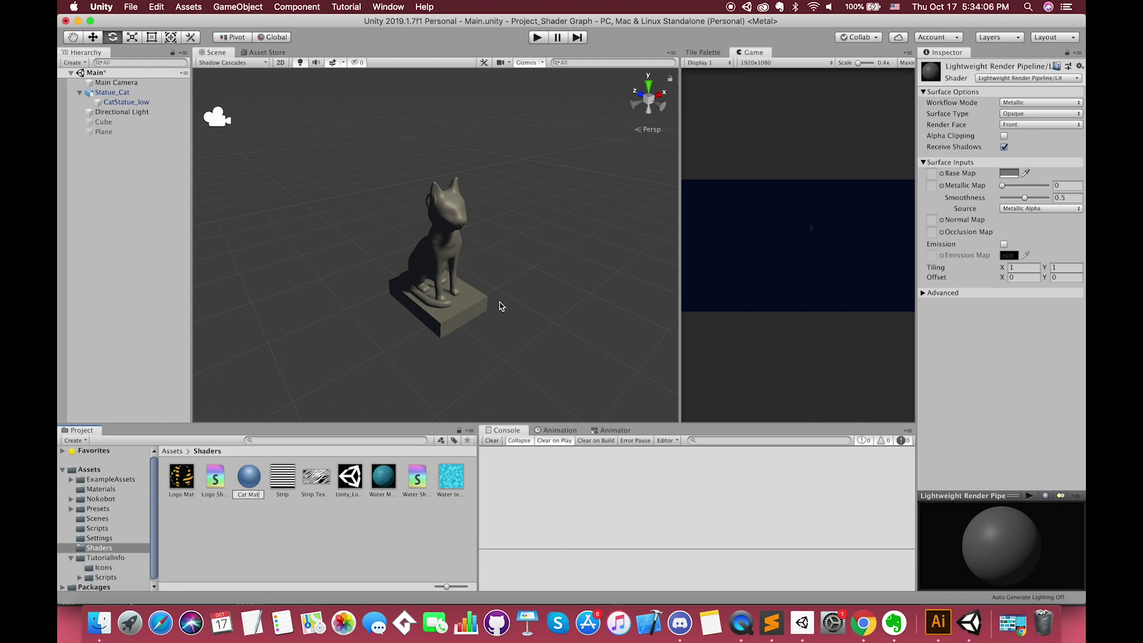
{"action": "key", "text": "Return"}
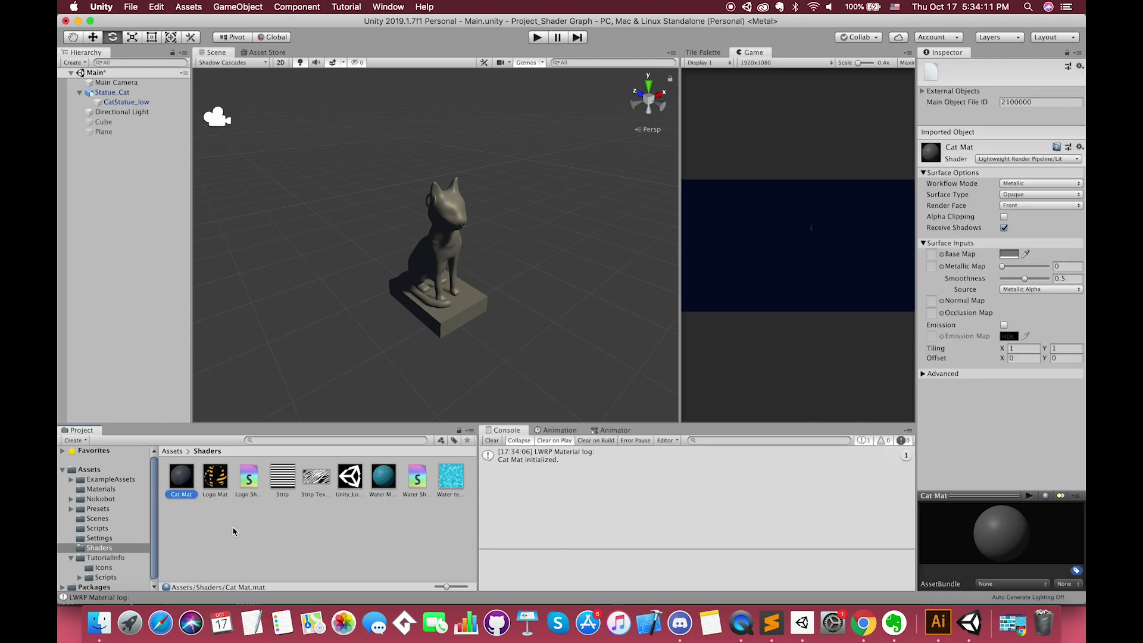
Step: Create a PBR Graph shader named Cat Shader in the Shaders folder
{"action": "left_click", "coordinate": [233, 532]}
{"action": "right_click", "coordinate": [209, 536]}
{"action": "mouse_move", "coordinate": [313, 328]}
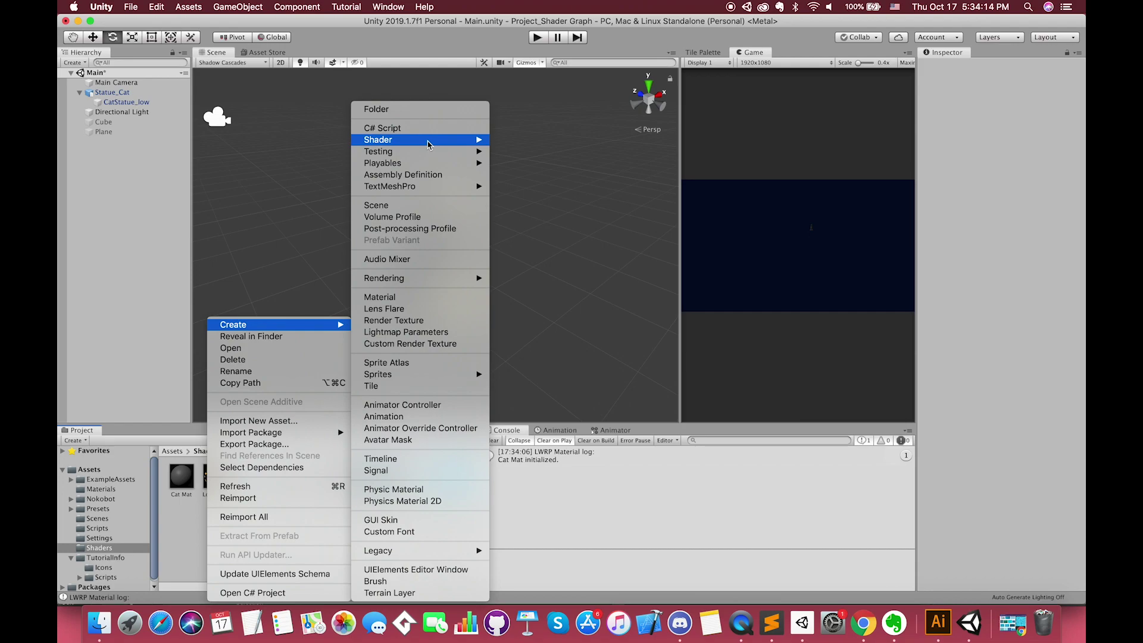
{"action": "mouse_move", "coordinate": [428, 145]}
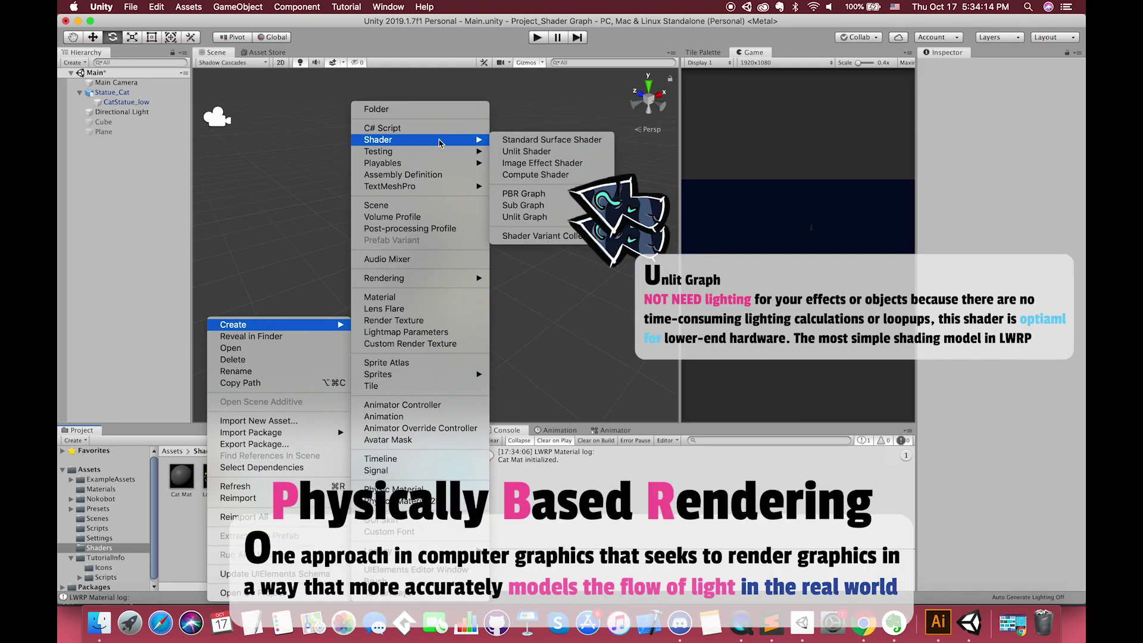
{"action": "left_click", "coordinate": [519, 195]}
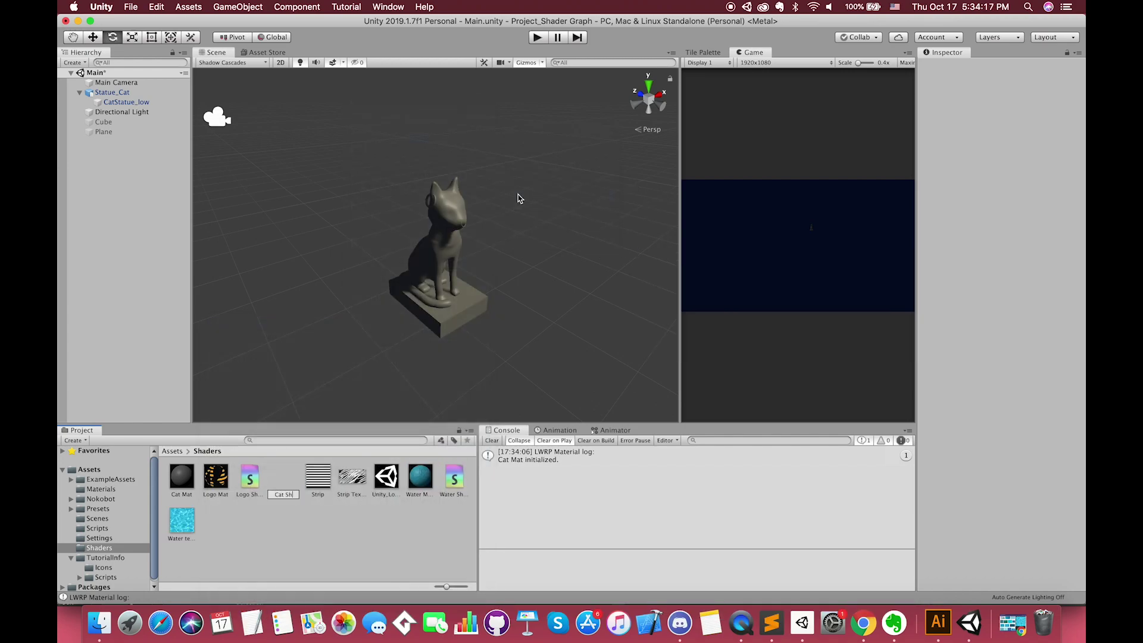
{"action": "key", "text": "Return"}
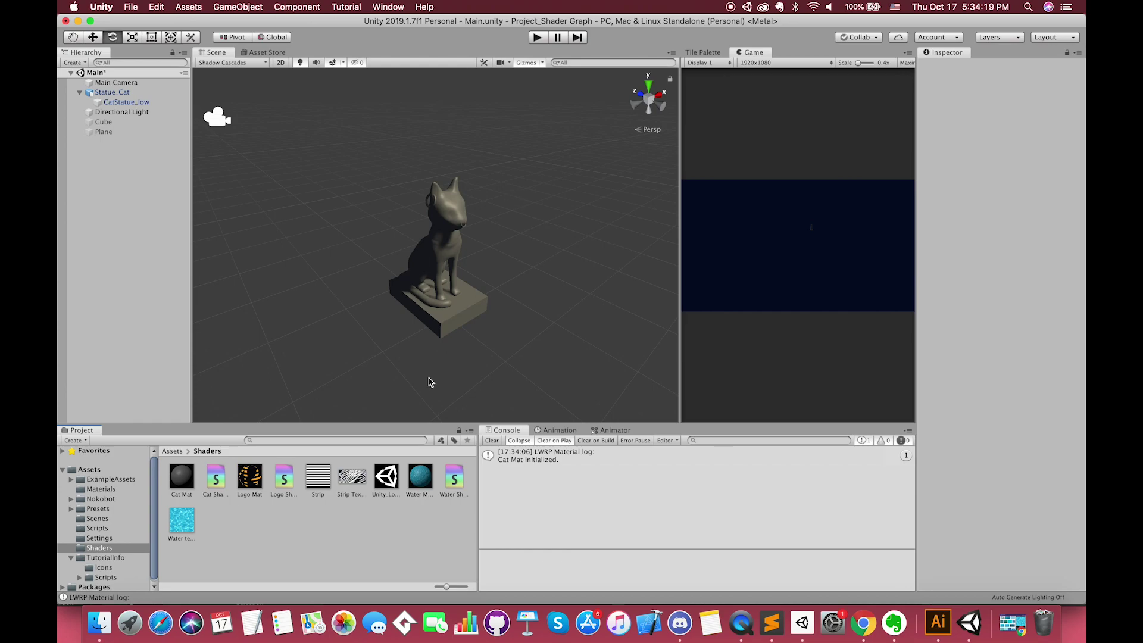
Step: Open Cat Shader in the shader graph editor
{"action": "left_click", "coordinate": [290, 487]}
{"action": "left_click", "coordinate": [257, 502]}
{"action": "double_click", "coordinate": [216, 479]}
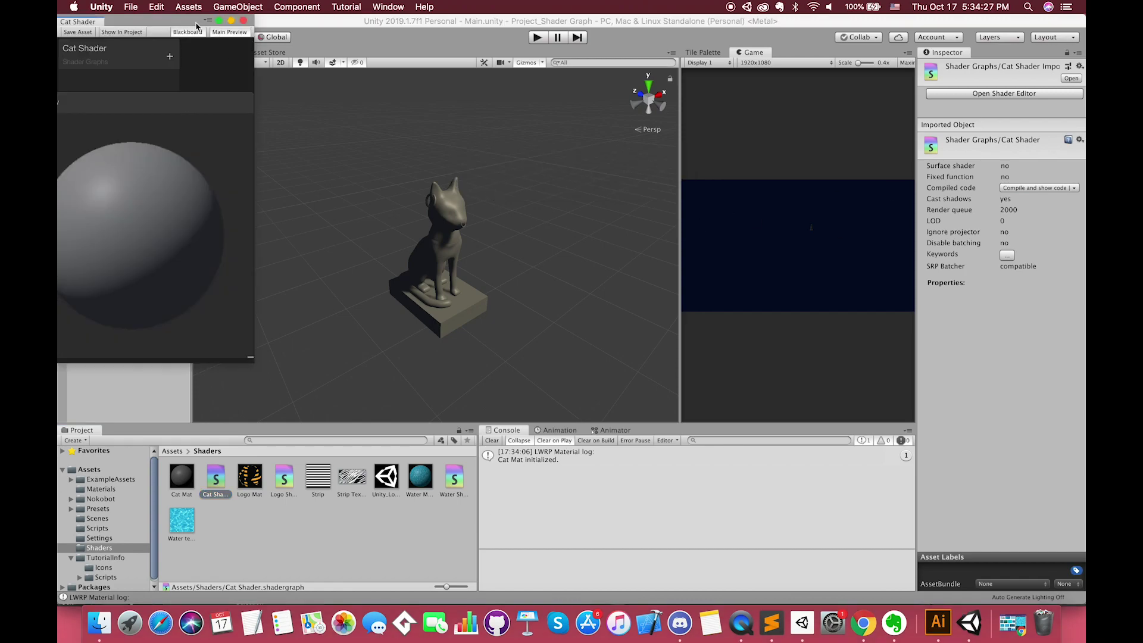
Step: Enlarge and reposition the Cat Shader editor window, and move the PBR Master node out from behind the blackboard
{"action": "double_click", "coordinate": [66, 21]}
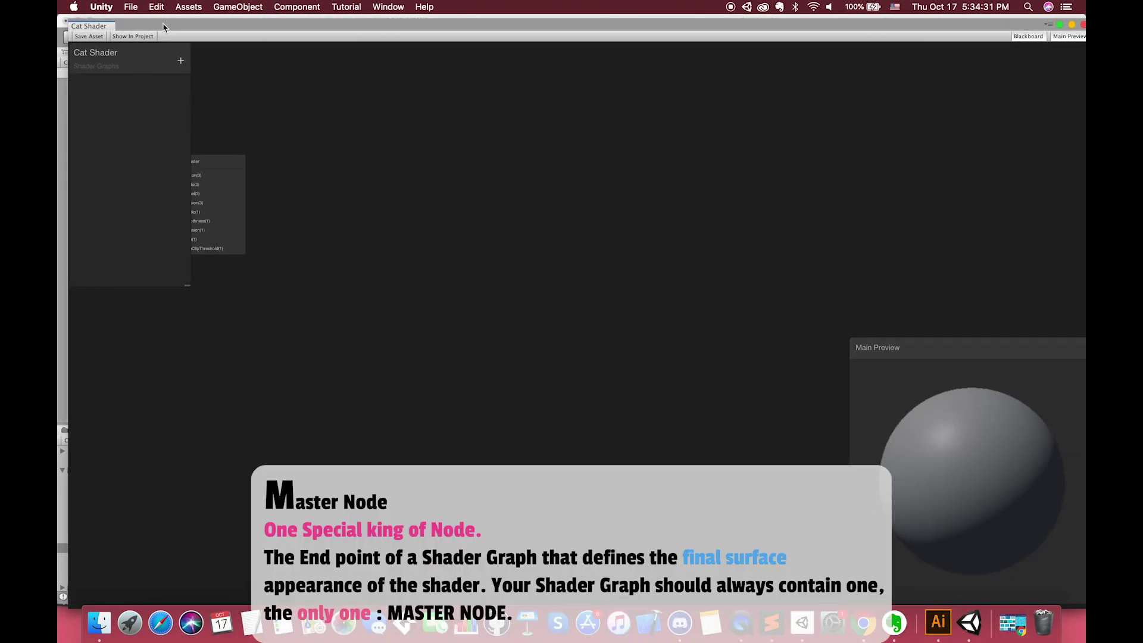
{"action": "left_click_drag", "start_coordinate": [66, 17], "coordinate": [170, 43]}
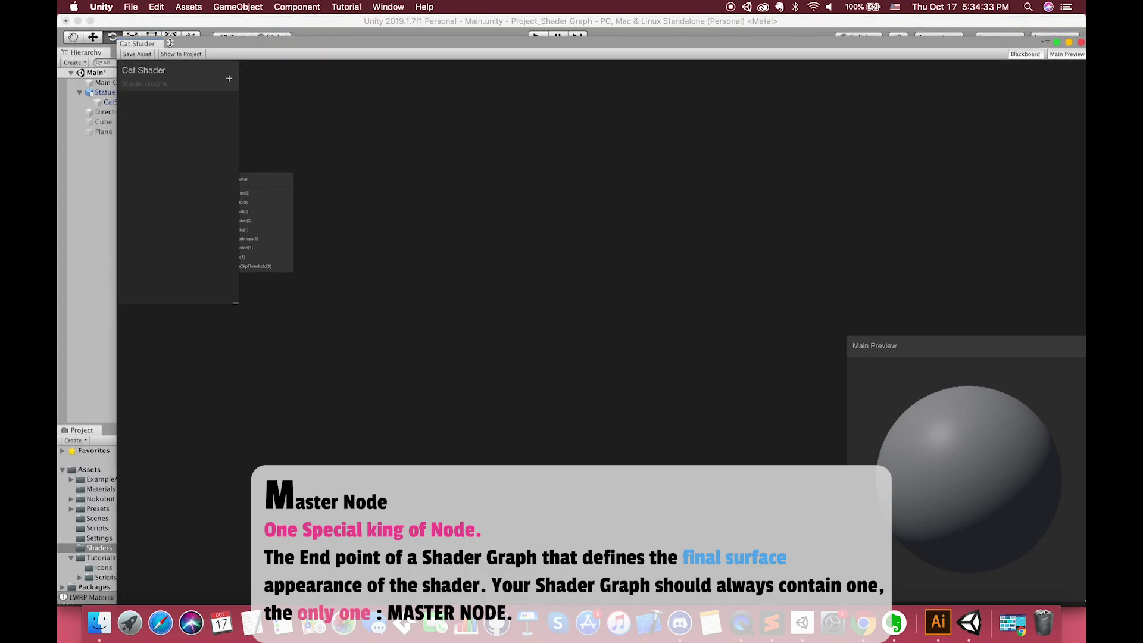
{"action": "double_click", "coordinate": [297, 48]}
{"action": "left_click_drag", "start_coordinate": [259, 159], "coordinate": [839, 160]}
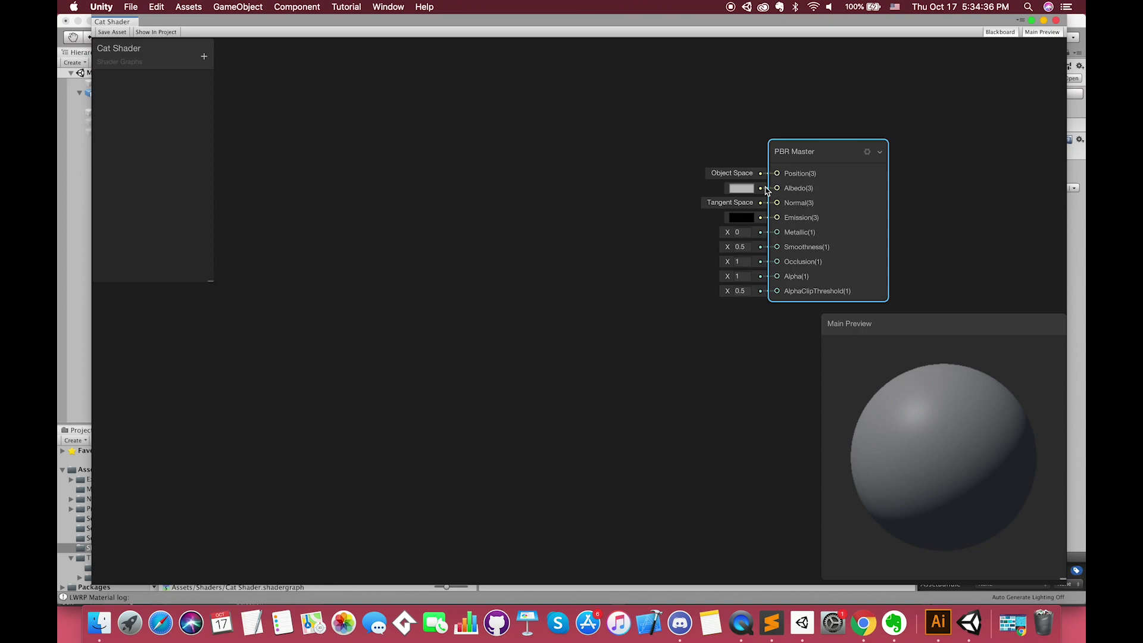
Step: Add a Fresnel Effect node to the graph and place it between the blackboard and the PBR Master node
{"action": "scroll", "coordinate": [753, 192], "scroll_direction": "down", "scroll_amount": 5}
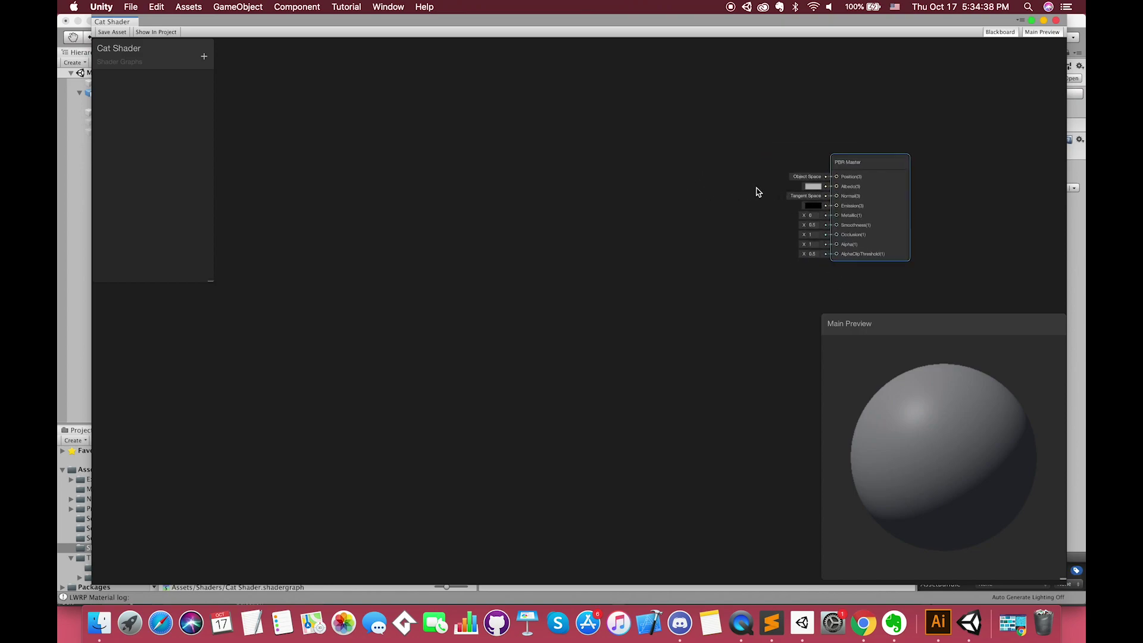
{"action": "right_click", "coordinate": [417, 167]}
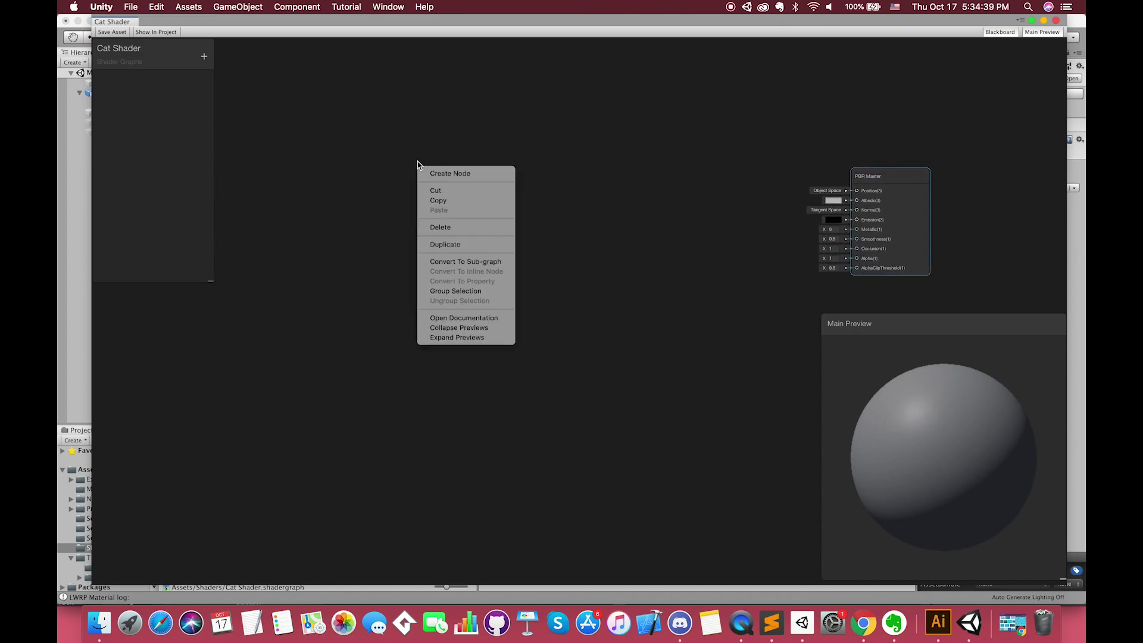
{"action": "left_click", "coordinate": [451, 175]}
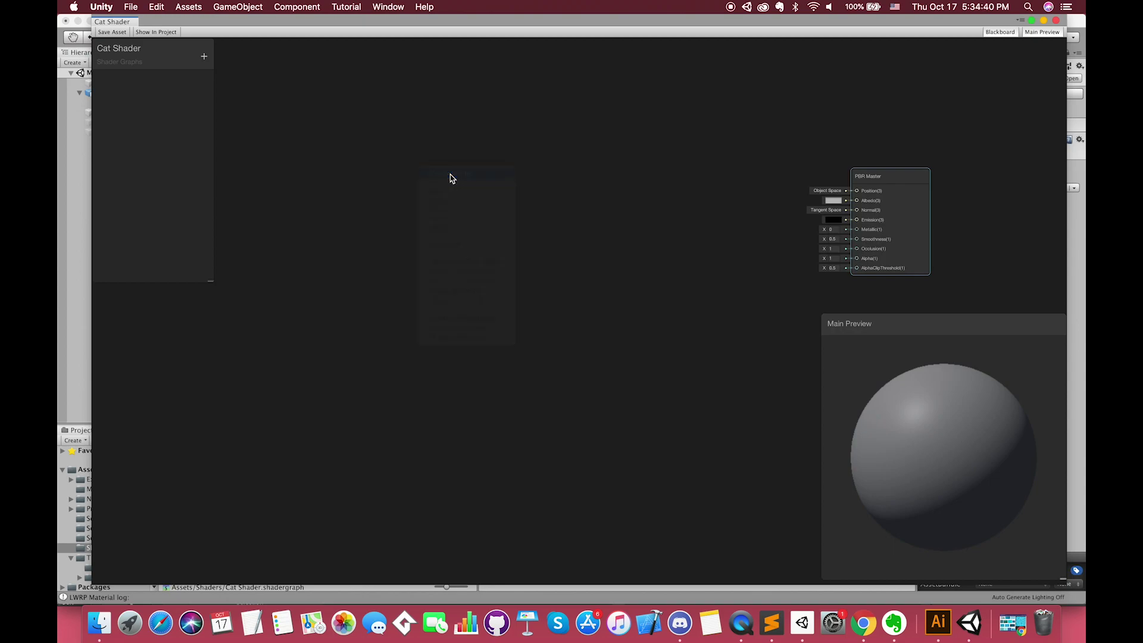
{"action": "type", "text": "fe"}
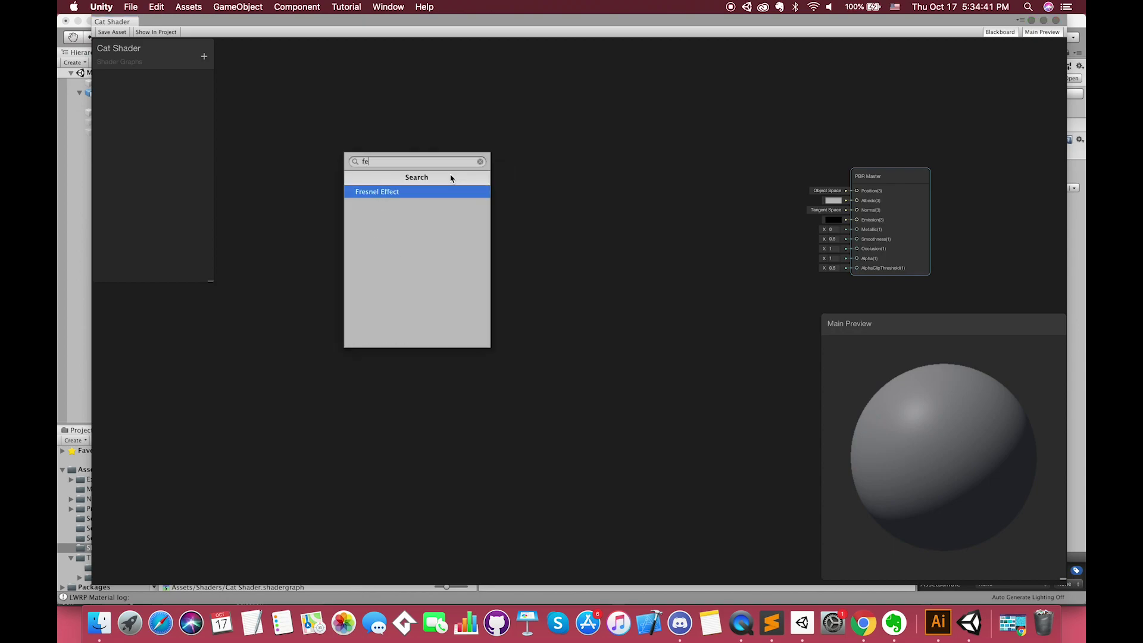
{"action": "key", "text": "Return"}
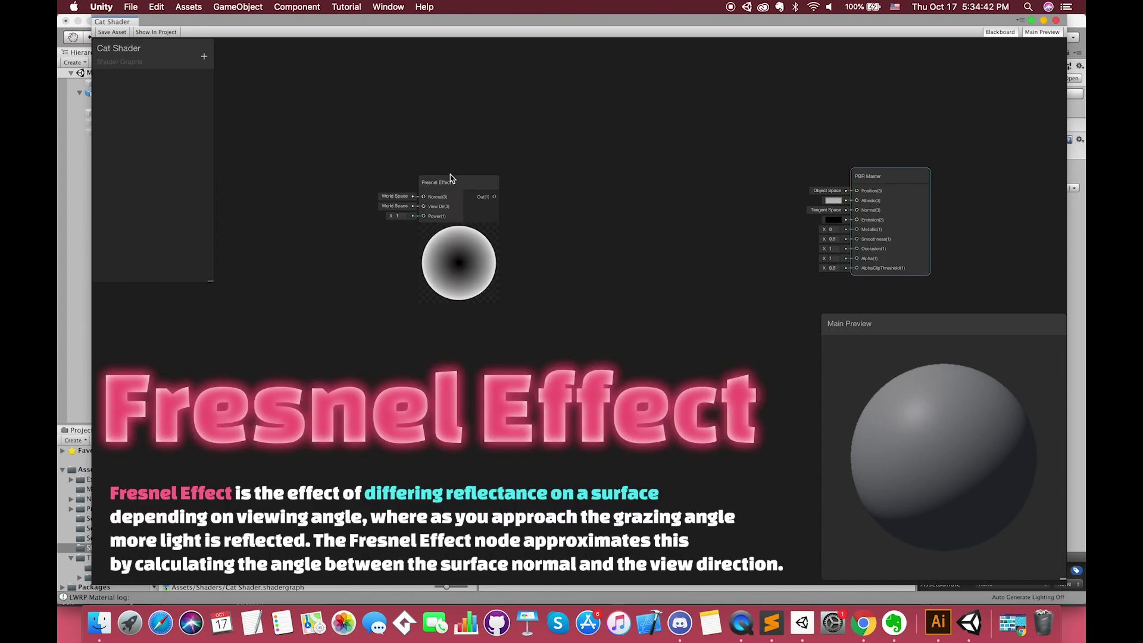
{"action": "left_click_drag", "start_coordinate": [459, 182], "coordinate": [629, 174]}
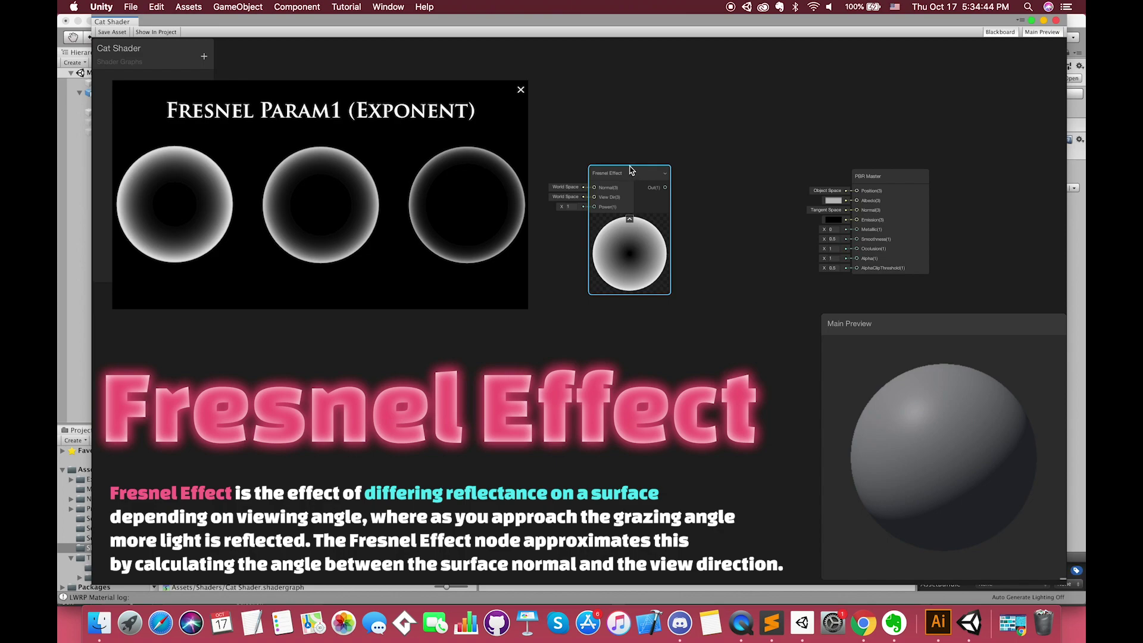
Step: Connect the Fresnel Effect output to the PBR Master's Emission input and set the Fresnel Power to 5
{"action": "left_click", "coordinate": [684, 207]}
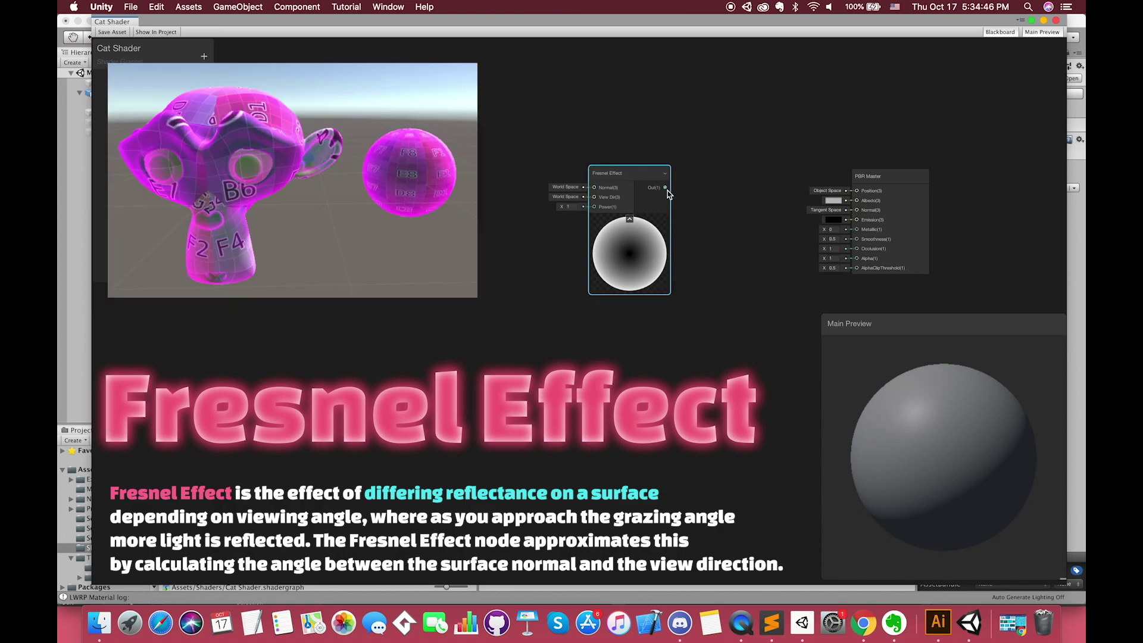
{"action": "left_click_drag", "start_coordinate": [666, 188], "coordinate": [857, 220]}
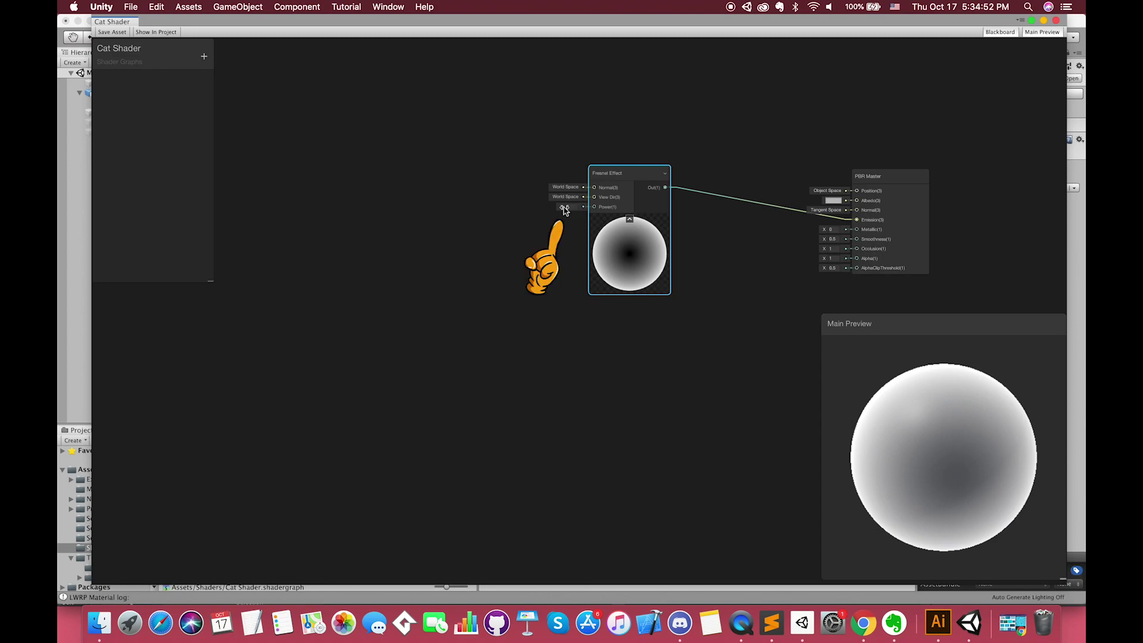
{"action": "left_click_drag", "start_coordinate": [564, 209], "coordinate": [724, 243]}
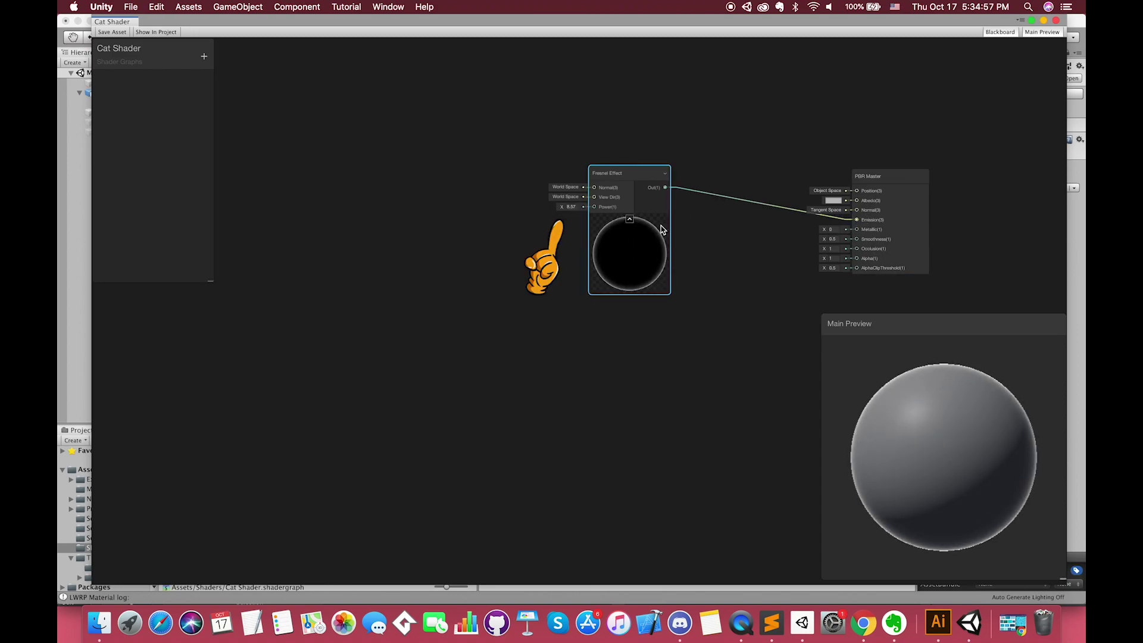
{"action": "scroll", "coordinate": [655, 241], "scroll_direction": "up", "scroll_amount": 3}
{"action": "scroll", "coordinate": [656, 238], "scroll_direction": "down", "scroll_amount": 2}
{"action": "mouse_move", "coordinate": [552, 202]}
{"action": "left_mouse_down"}
{"action": "mouse_move", "coordinate": [659, 206]}
{"action": "mouse_move", "coordinate": [449, 207]}
{"action": "mouse_move", "coordinate": [535, 204]}
{"action": "left_mouse_up"}
{"action": "left_click", "coordinate": [550, 202]}
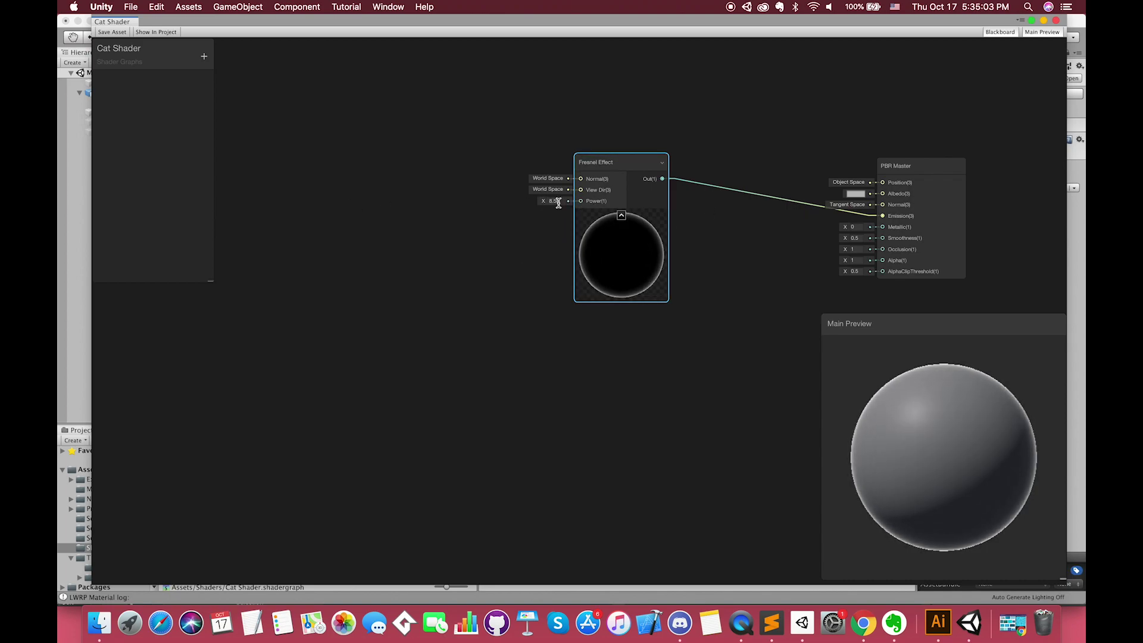
{"action": "type", "text": "5"}
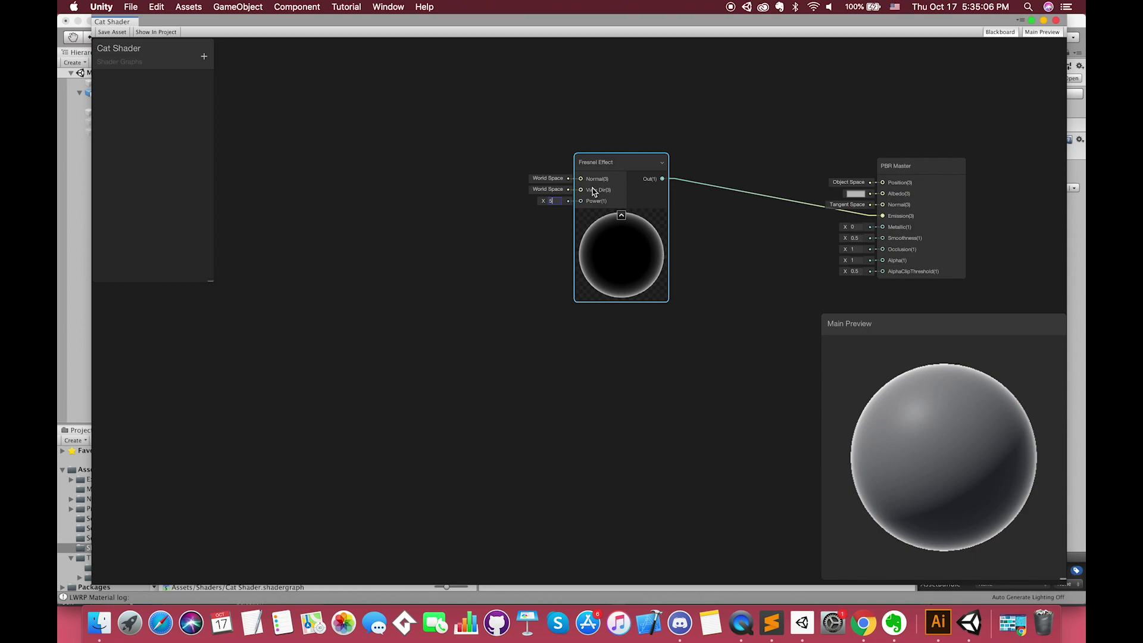
Step: Move the Fresnel Effect node away from the PBR Master towards the blackboard and add a Color node above it
{"action": "left_click_drag", "start_coordinate": [576, 167], "coordinate": [436, 211]}
{"action": "key", "text": "space"}
{"action": "type", "text": "colo"}
{"action": "key", "text": "Return"}
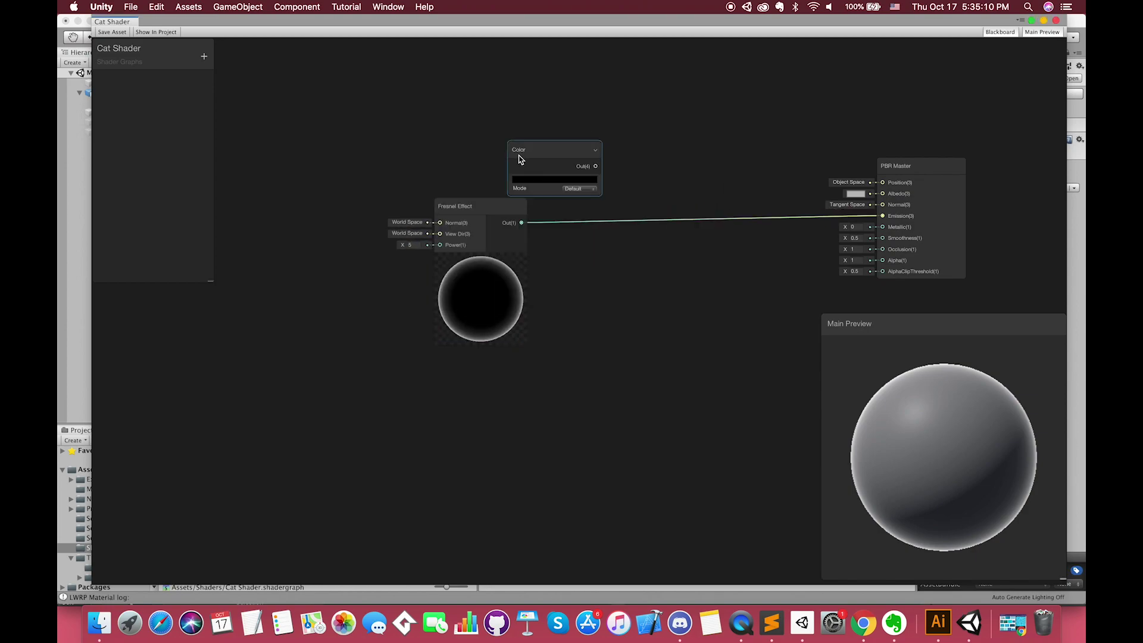
{"action": "left_click_drag", "start_coordinate": [521, 143], "coordinate": [444, 121]}
Step: Set the Color node's colour to a bright magenta
{"action": "left_click", "coordinate": [478, 157]}
{"action": "left_click", "coordinate": [131, 94]}
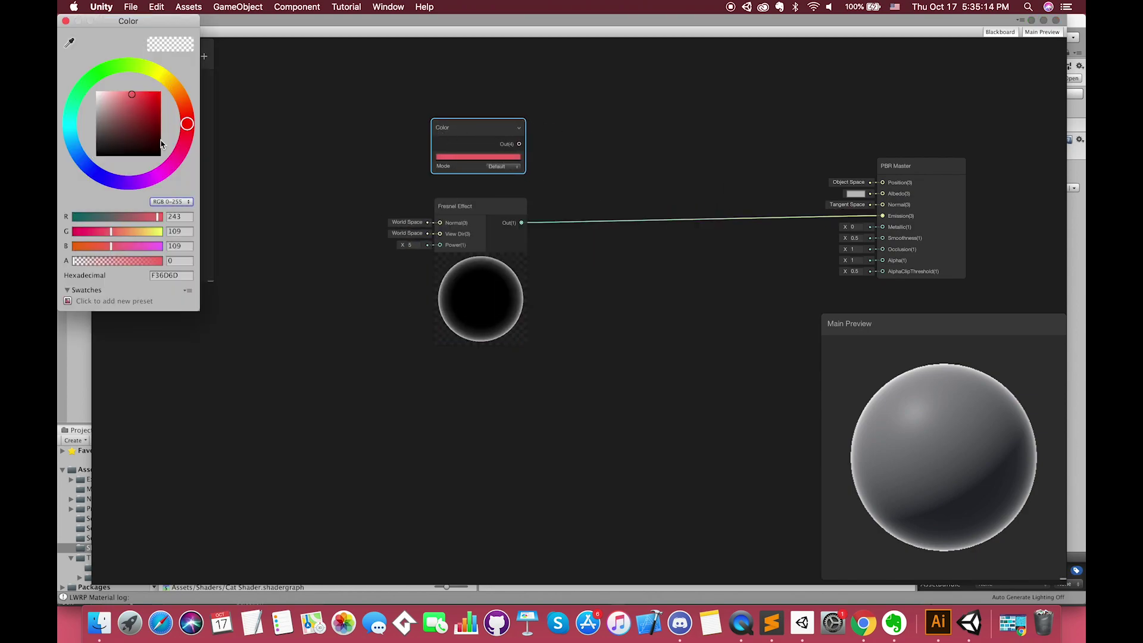
{"action": "left_click", "coordinate": [156, 176]}
{"action": "left_click", "coordinate": [140, 121]}
{"action": "left_click", "coordinate": [176, 162]}
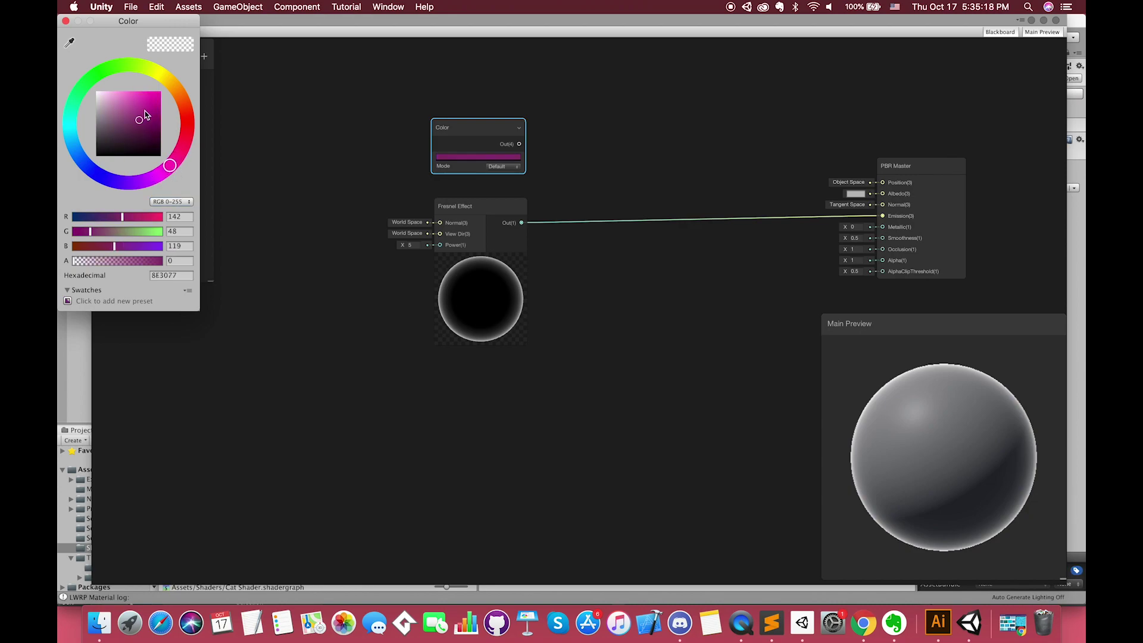
{"action": "left_click", "coordinate": [136, 107]}
{"action": "left_click", "coordinate": [337, 113]}
Step: Add a Multiply node between the Color node and the PBR Master node
{"action": "right_click", "coordinate": [593, 150]}
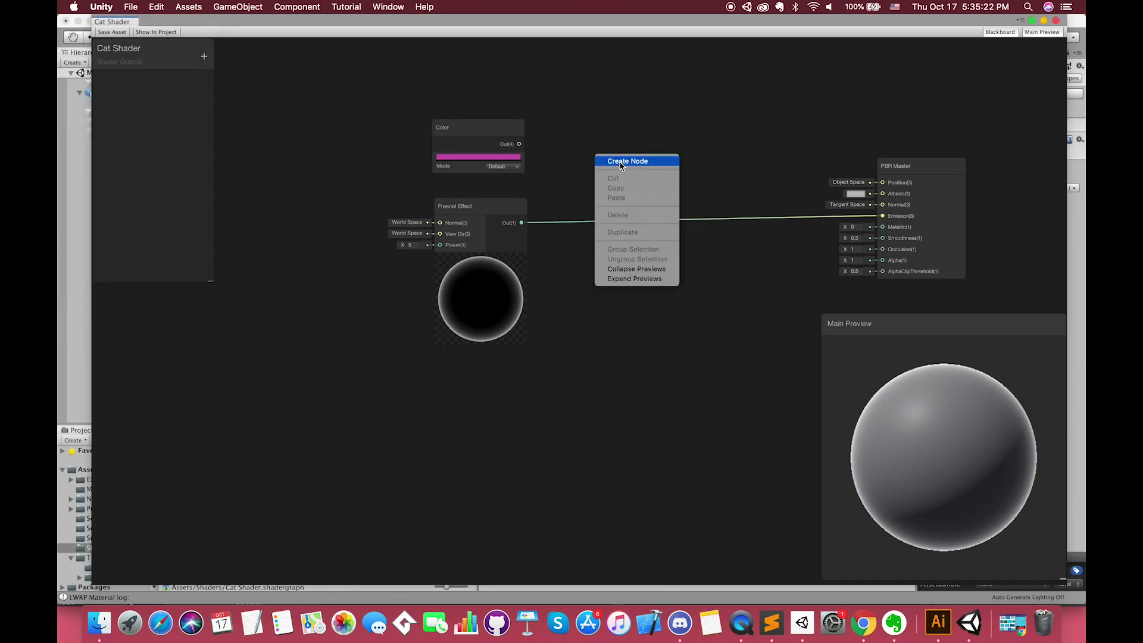
{"action": "left_click", "coordinate": [613, 158]}
{"action": "type", "text": "mult"}
{"action": "key", "text": "Return"}
Step: Wire Color into Multiply's A input and Fresnel Effect into B, and feed the Multiply output into the PBR Master's Emission
{"action": "left_click_drag", "start_coordinate": [519, 144], "coordinate": [602, 188]}
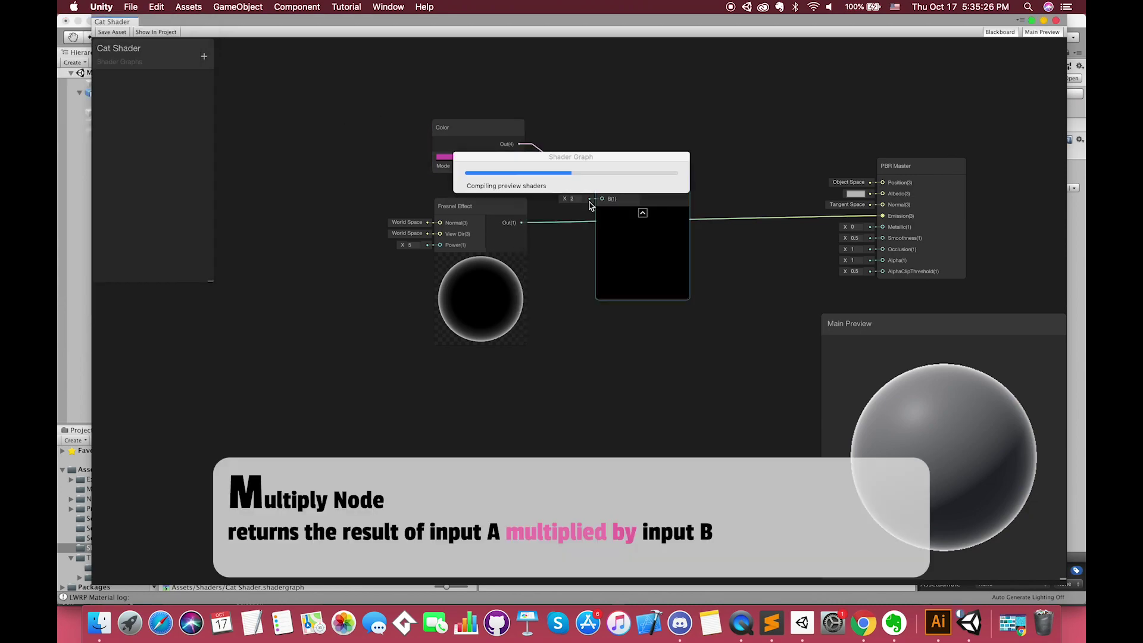
{"action": "left_click_drag", "start_coordinate": [521, 223], "coordinate": [602, 198]}
{"action": "left_click_drag", "start_coordinate": [684, 188], "coordinate": [884, 216]}
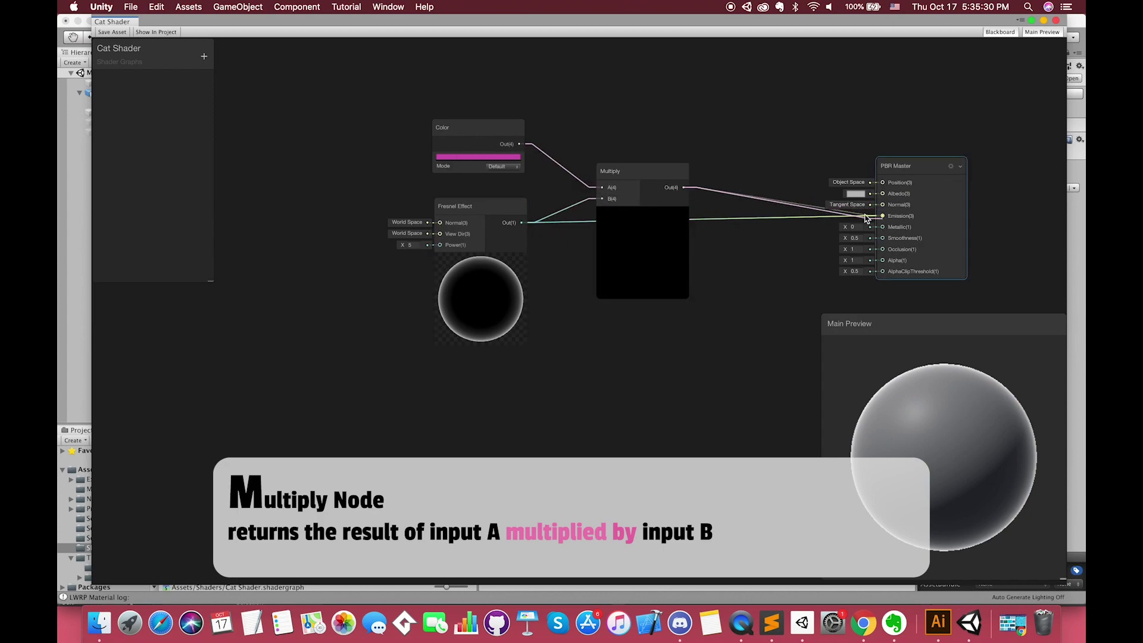
Step: Rearrange the nodes compactly, with Fresnel Effect directly under Color, Multiply beside them and PBR Master closer to Multiply
{"action": "left_click", "coordinate": [640, 176]}
{"action": "left_click_drag", "start_coordinate": [641, 175], "coordinate": [652, 149]}
{"action": "left_click_drag", "start_coordinate": [914, 170], "coordinate": [745, 171]}
{"action": "left_click_drag", "start_coordinate": [471, 127], "coordinate": [468, 60]}
{"action": "left_click_drag", "start_coordinate": [646, 132], "coordinate": [571, 98]}
{"action": "left_click_drag", "start_coordinate": [470, 206], "coordinate": [446, 133]}
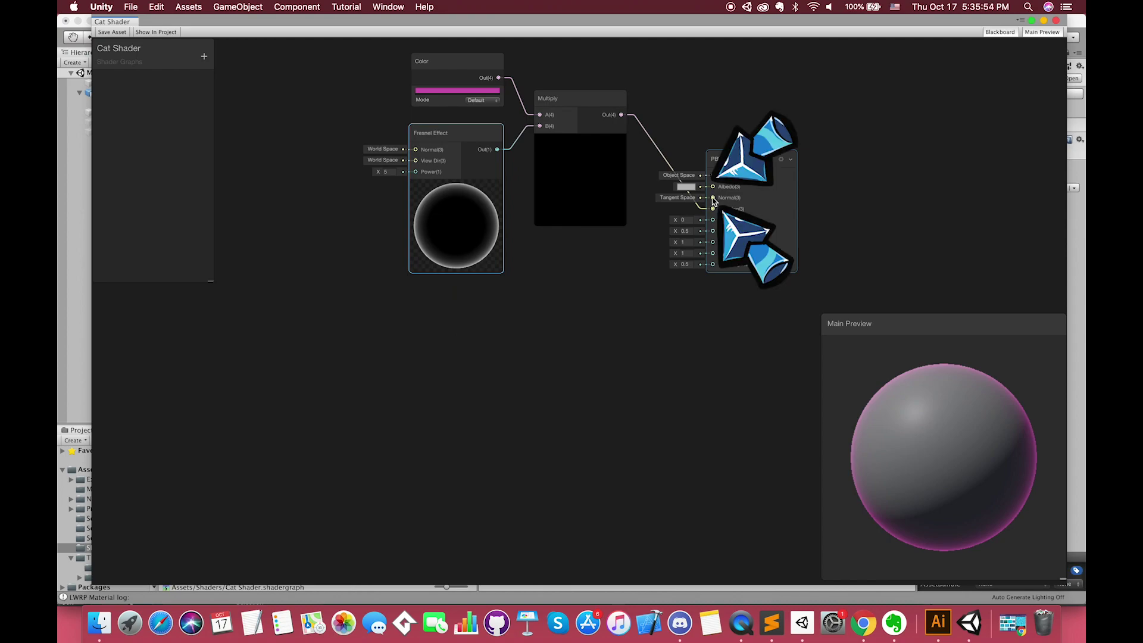
{"action": "left_click_drag", "start_coordinate": [467, 132], "coordinate": [467, 122]}
Step: Add a Texture 2D Asset node and place it in the empty area below the Fresnel Effect node
{"action": "right_click", "coordinate": [426, 319]}
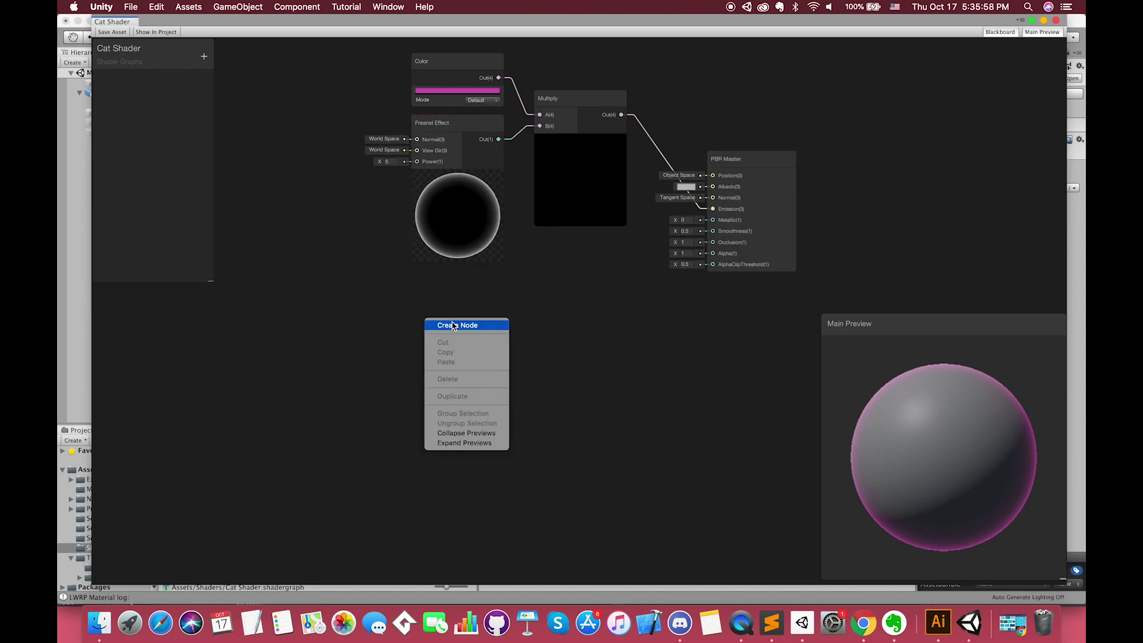
{"action": "left_click", "coordinate": [454, 326]}
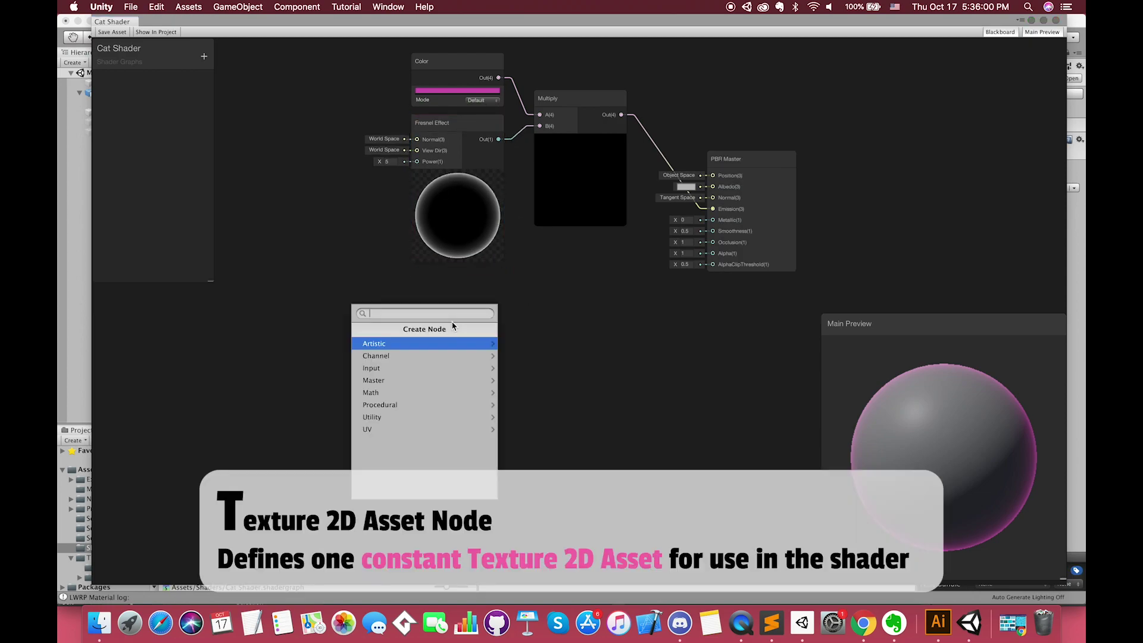
{"action": "type", "text": "tex"}
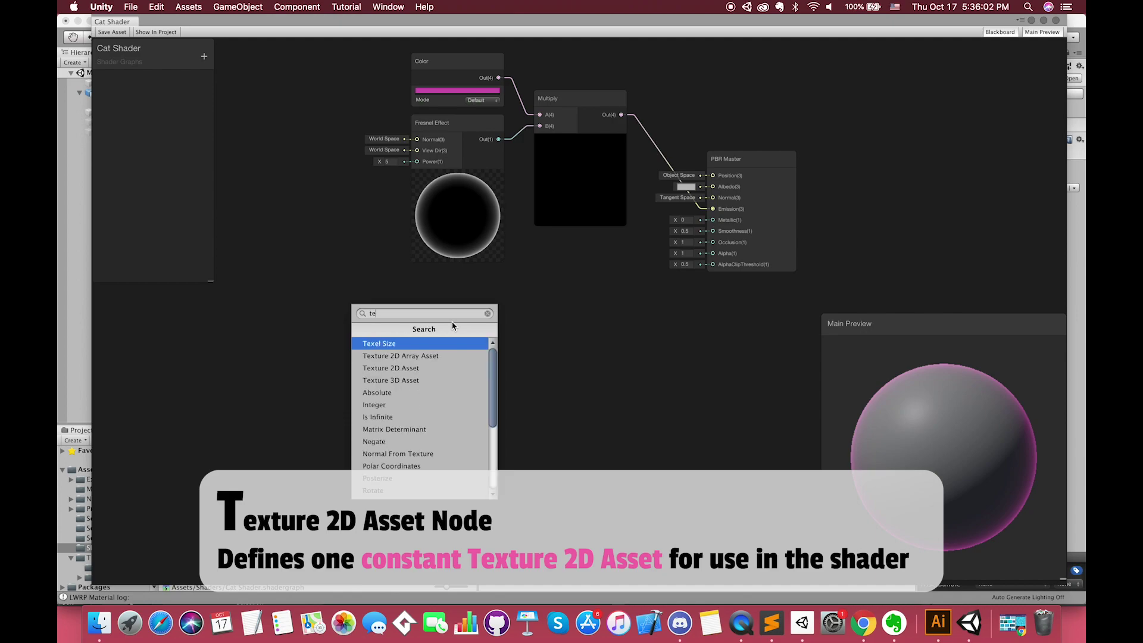
{"action": "key", "text": "Down"}
{"action": "key", "text": "Down"}
{"action": "key", "text": "Down"}
{"action": "key", "text": "Up"}
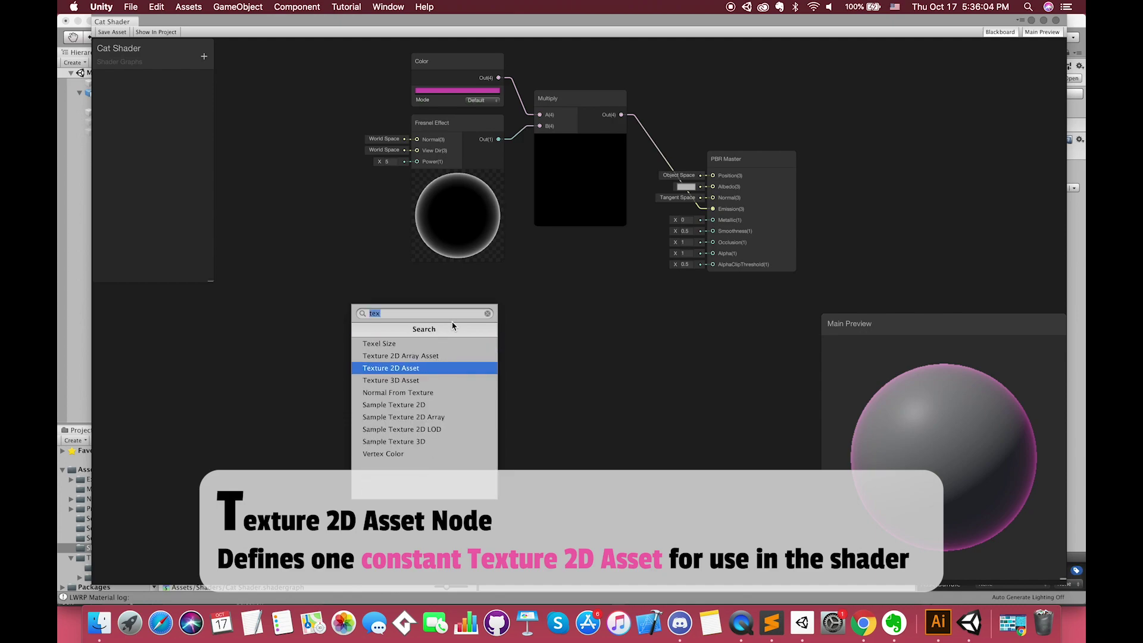
{"action": "key", "text": "Return"}
{"action": "left_click_drag", "start_coordinate": [455, 324], "coordinate": [344, 321]}
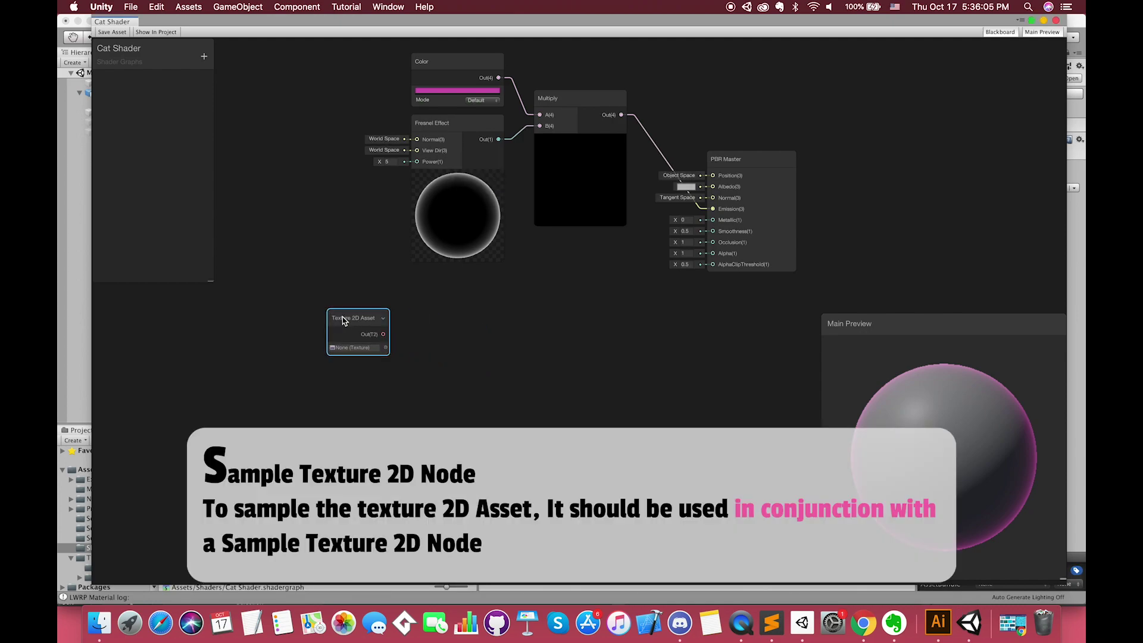
Step: Add a Sample Texture 2D node beside the Texture 2D Asset node and connect the asset's output to its Texture input
{"action": "right_click", "coordinate": [440, 317]}
{"action": "left_click", "coordinate": [465, 330]}
{"action": "type", "text": "sa"}
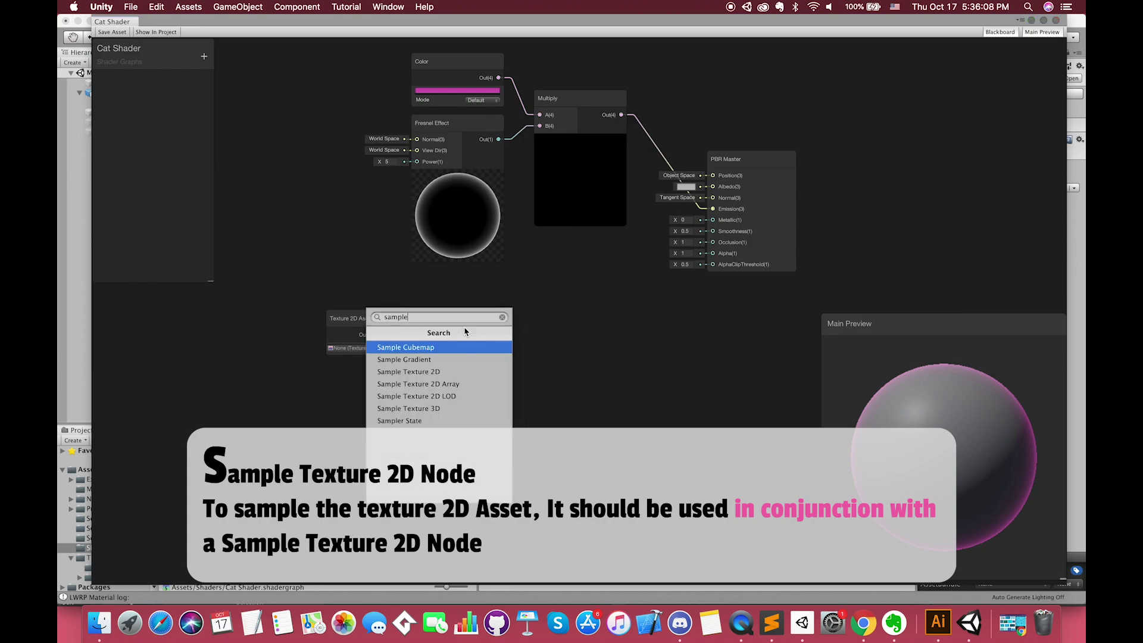
{"action": "type", "text": "mple"}
{"action": "left_click", "coordinate": [435, 372]}
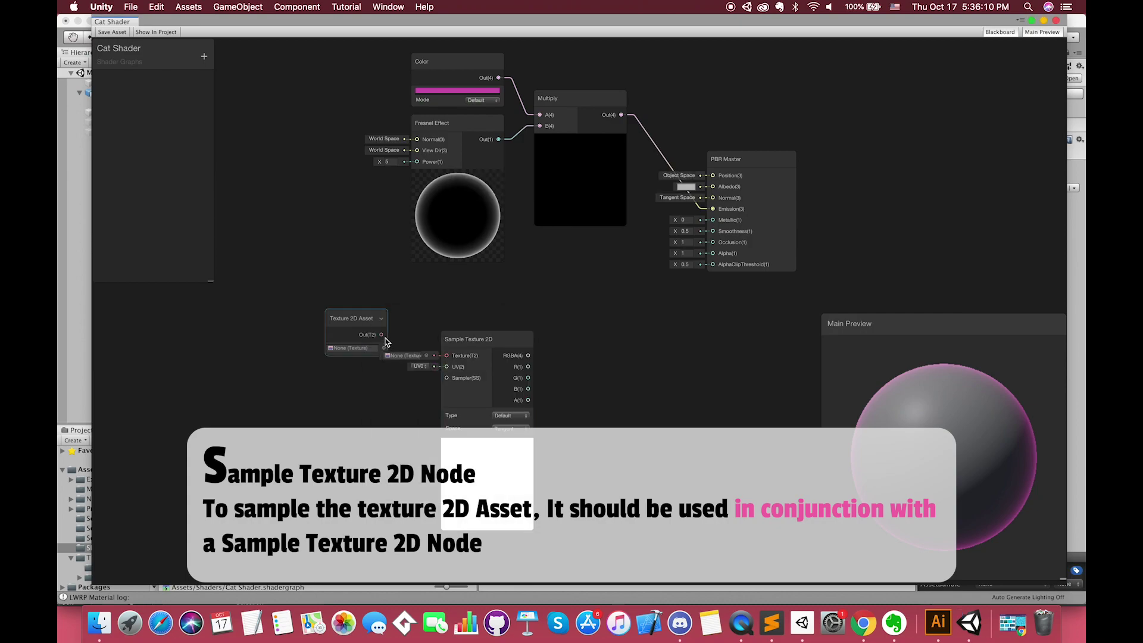
{"action": "left_click_drag", "start_coordinate": [382, 334], "coordinate": [447, 356]}
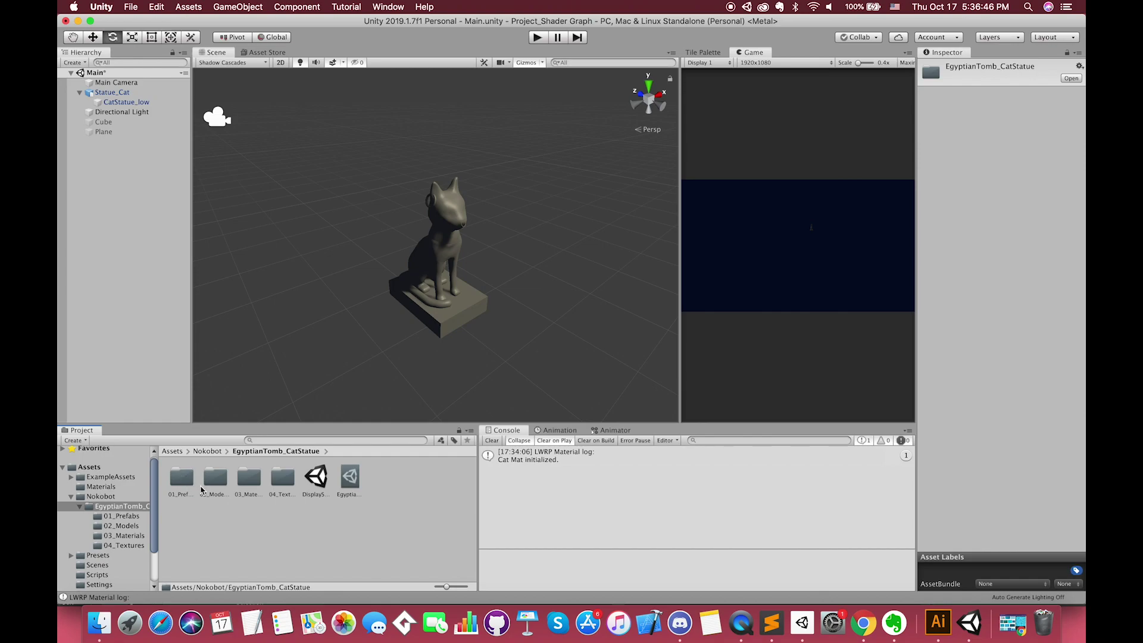
Step: Examine the cat statue's models, material and texture maps in the EgyptianTomb_CatStatue project folders
{"action": "left_click", "coordinate": [217, 480]}
{"action": "double_click", "coordinate": [216, 480]}
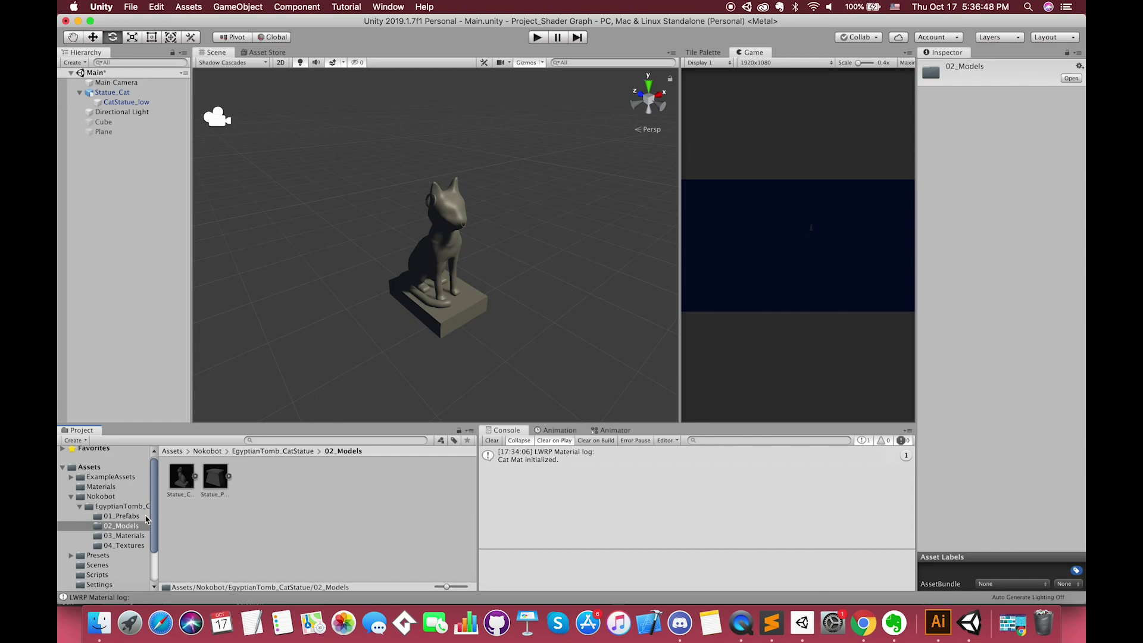
{"action": "left_click", "coordinate": [124, 535]}
{"action": "left_click", "coordinate": [182, 477]}
{"action": "left_click", "coordinate": [124, 545]}
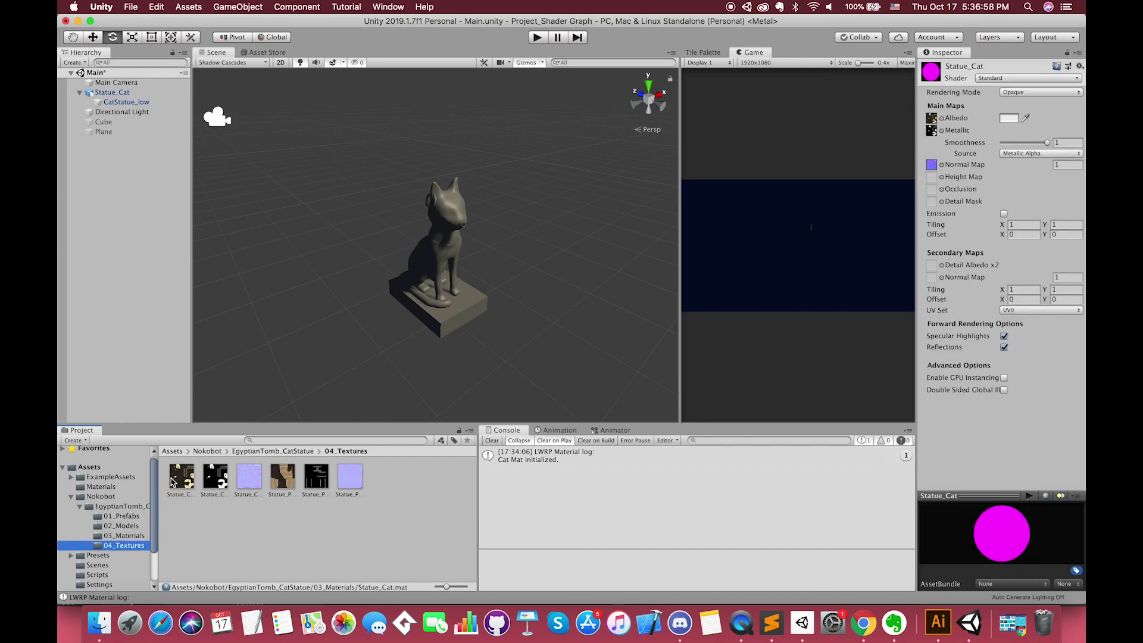
{"action": "left_click", "coordinate": [181, 480]}
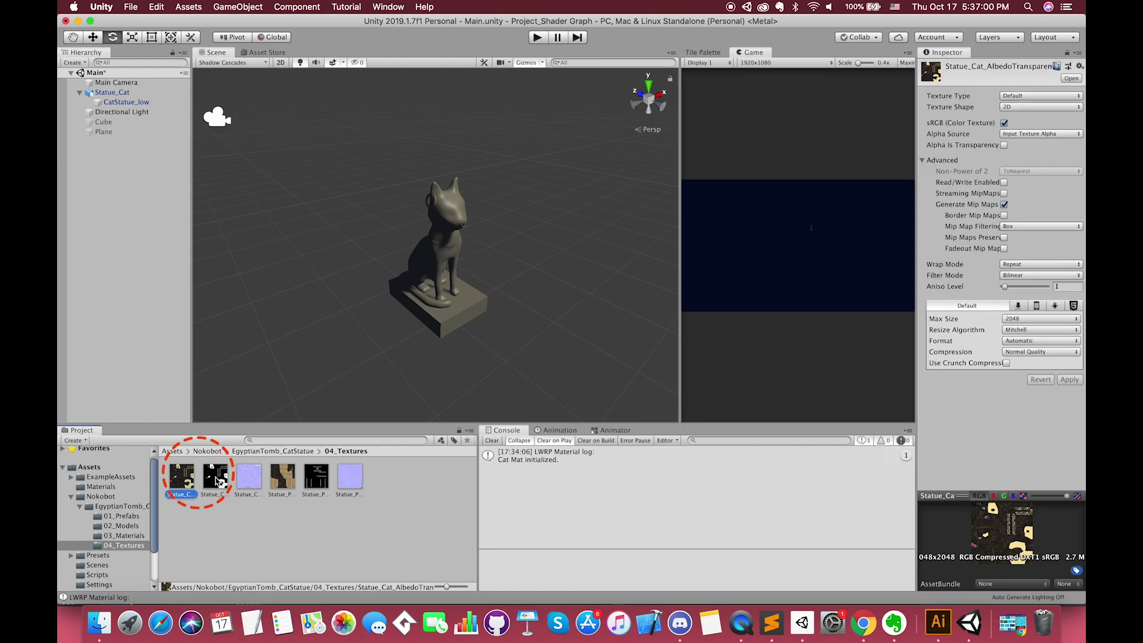
{"action": "left_click", "coordinate": [216, 478]}
{"action": "left_click", "coordinate": [246, 479]}
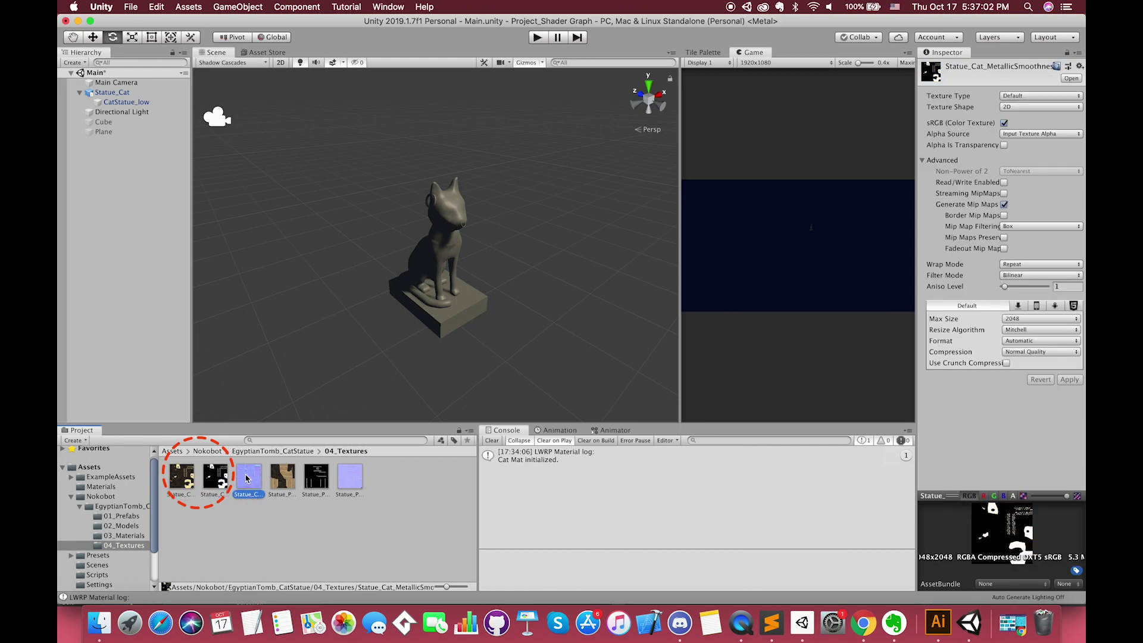
{"action": "left_click", "coordinate": [294, 481]}
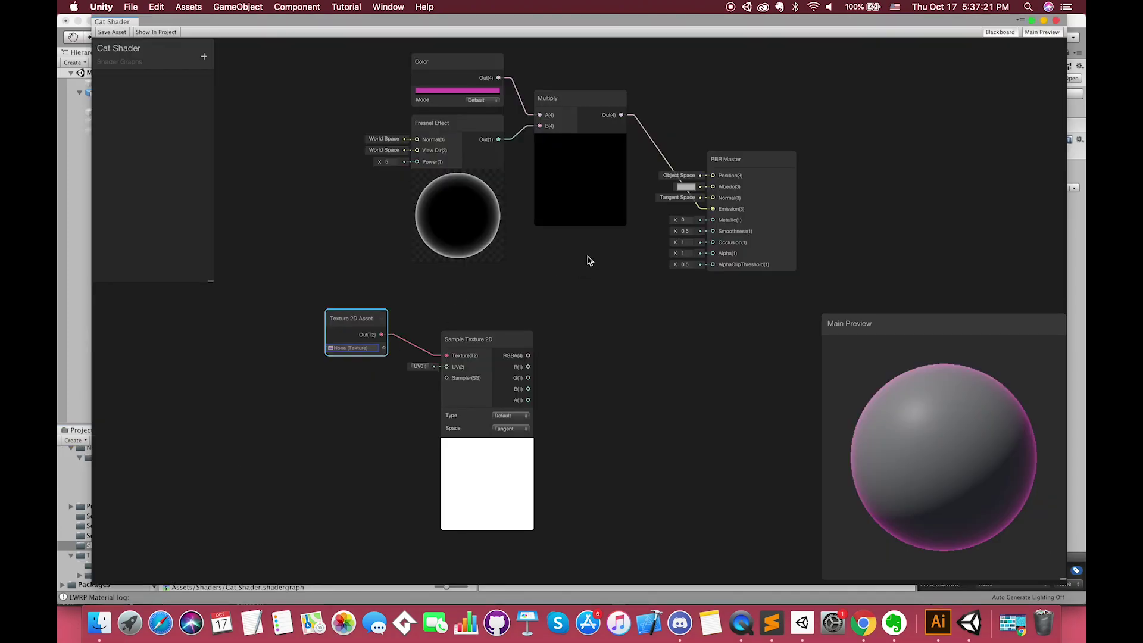
Step: Assign the Statue_Cat_AlbedoTransparency texture to the Texture 2D Asset node
{"action": "type", "text": "stat"}
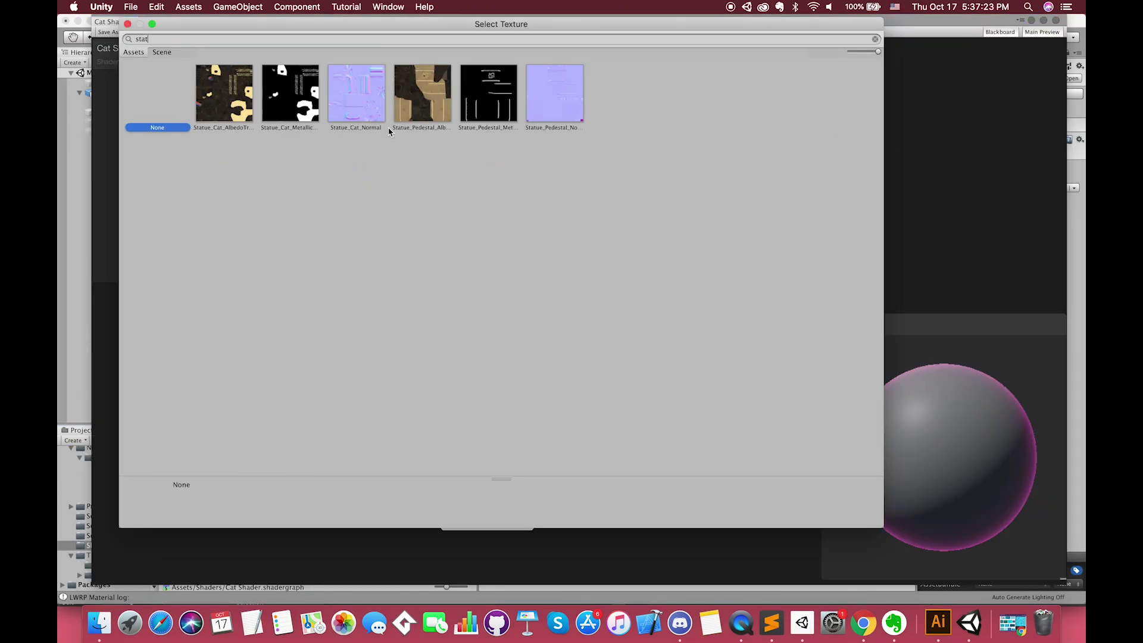
{"action": "double_click", "coordinate": [225, 92]}
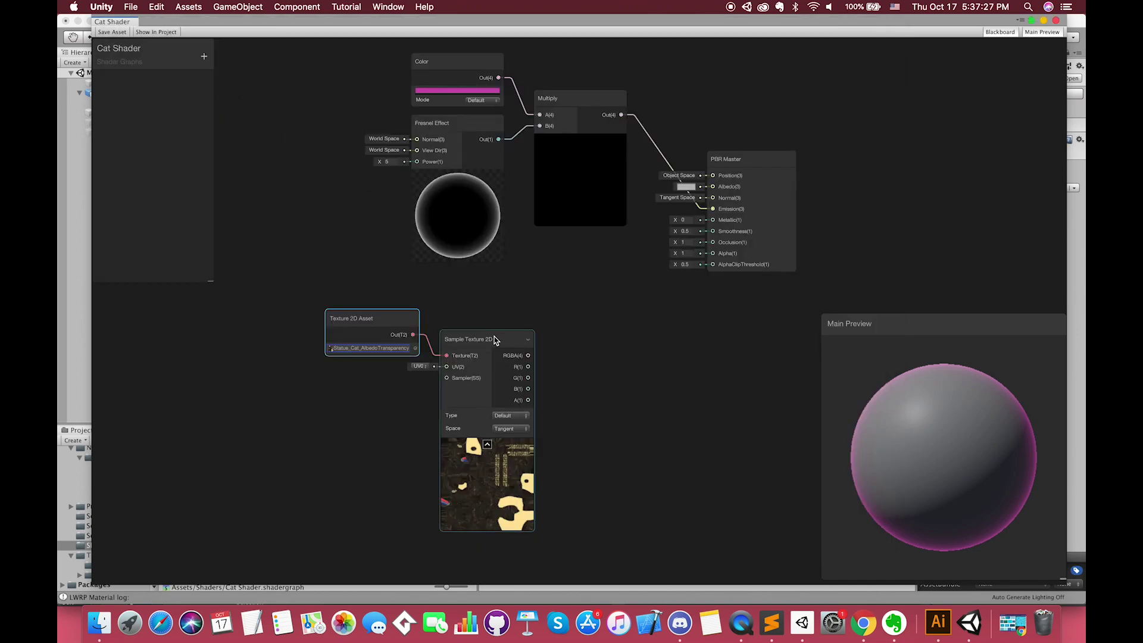
Step: Connect the Sample Texture 2D node's RGBA output to the PBR Master's Albedo and move both texture nodes closer under the Fresnel nodes
{"action": "left_click_drag", "start_coordinate": [495, 334], "coordinate": [533, 306]}
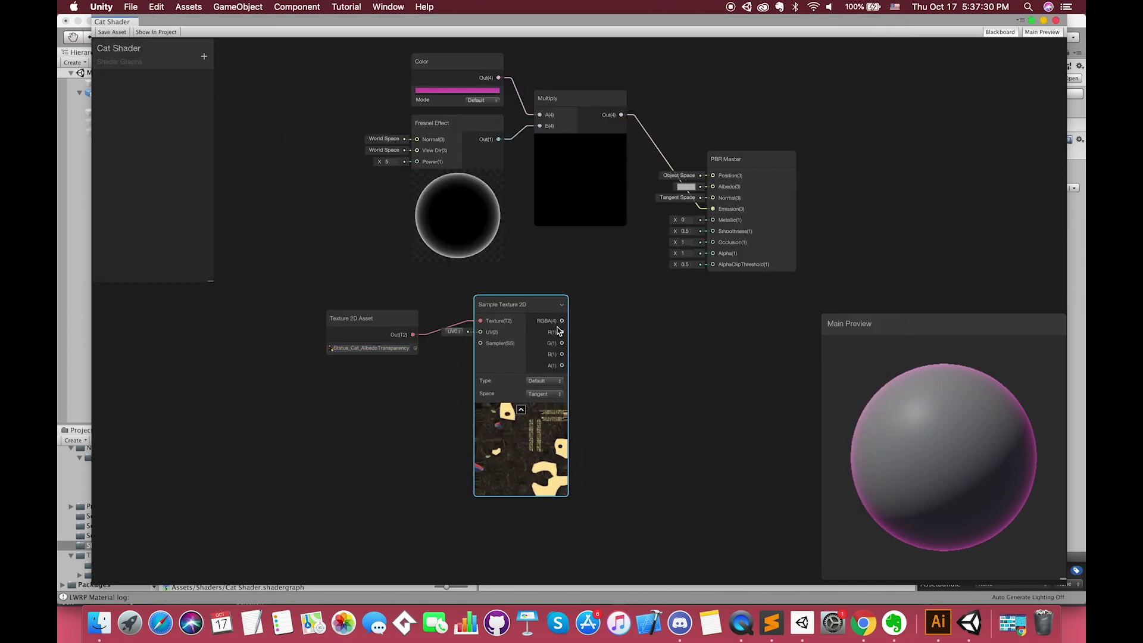
{"action": "left_click_drag", "start_coordinate": [562, 321], "coordinate": [714, 188]}
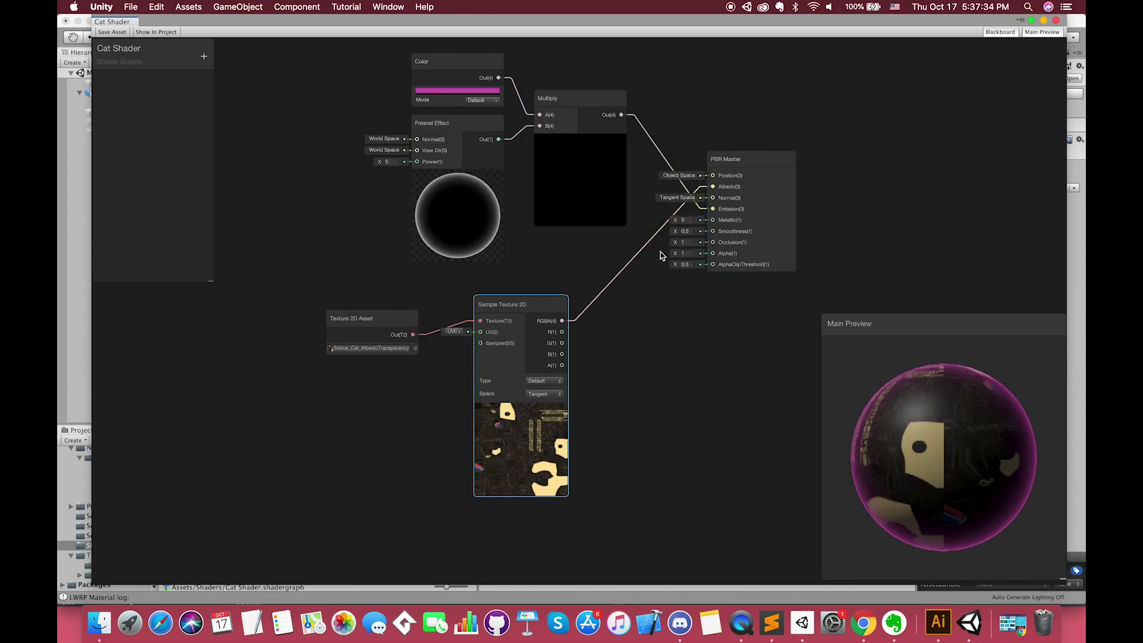
{"action": "left_click_drag", "start_coordinate": [536, 304], "coordinate": [577, 281]}
{"action": "left_click_drag", "start_coordinate": [403, 318], "coordinate": [462, 281]}
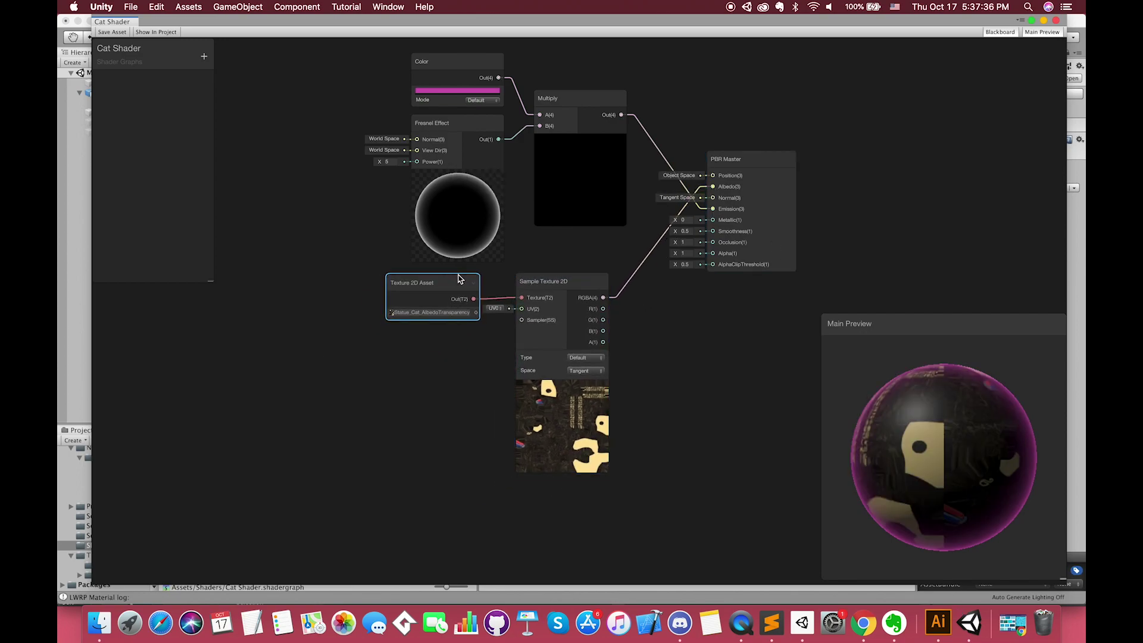
Step: Use the CatStatue_low mesh as the main preview's custom mesh and rotate the preview to an angled view
{"action": "right_click", "coordinate": [923, 424]}
{"action": "left_click", "coordinate": [952, 479]}
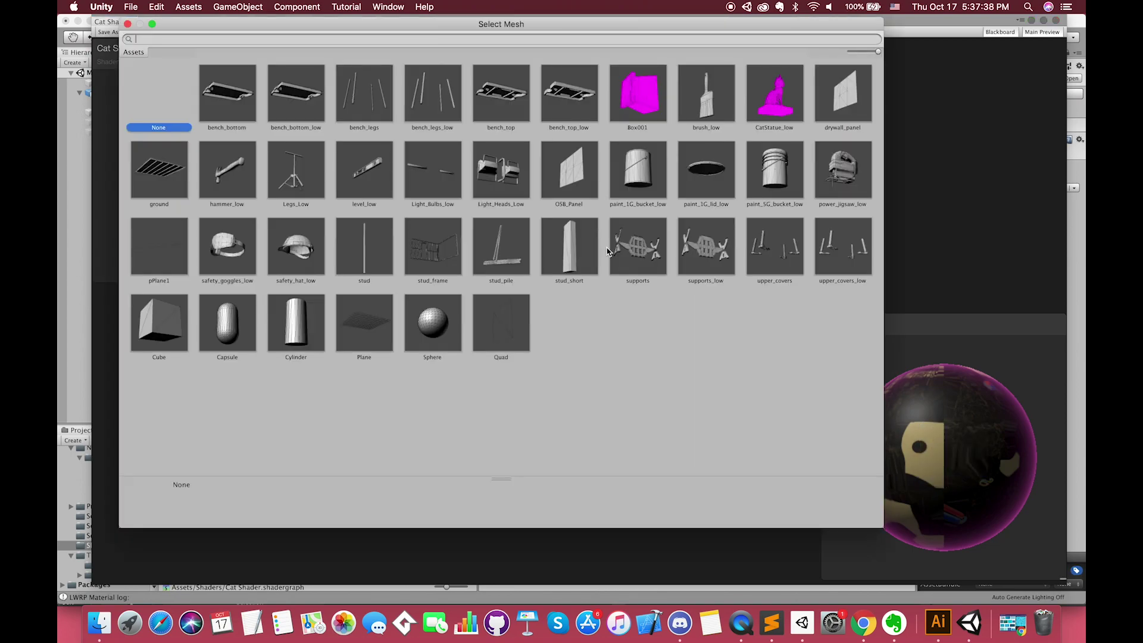
{"action": "double_click", "coordinate": [784, 106]}
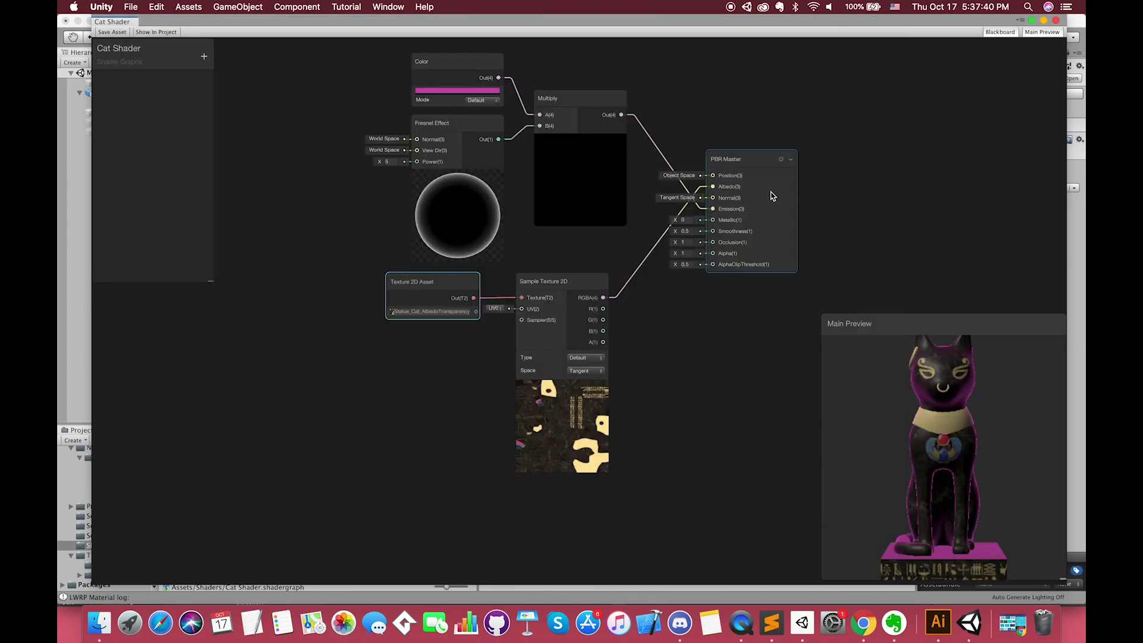
{"action": "left_click_drag", "start_coordinate": [892, 325], "coordinate": [839, 364]}
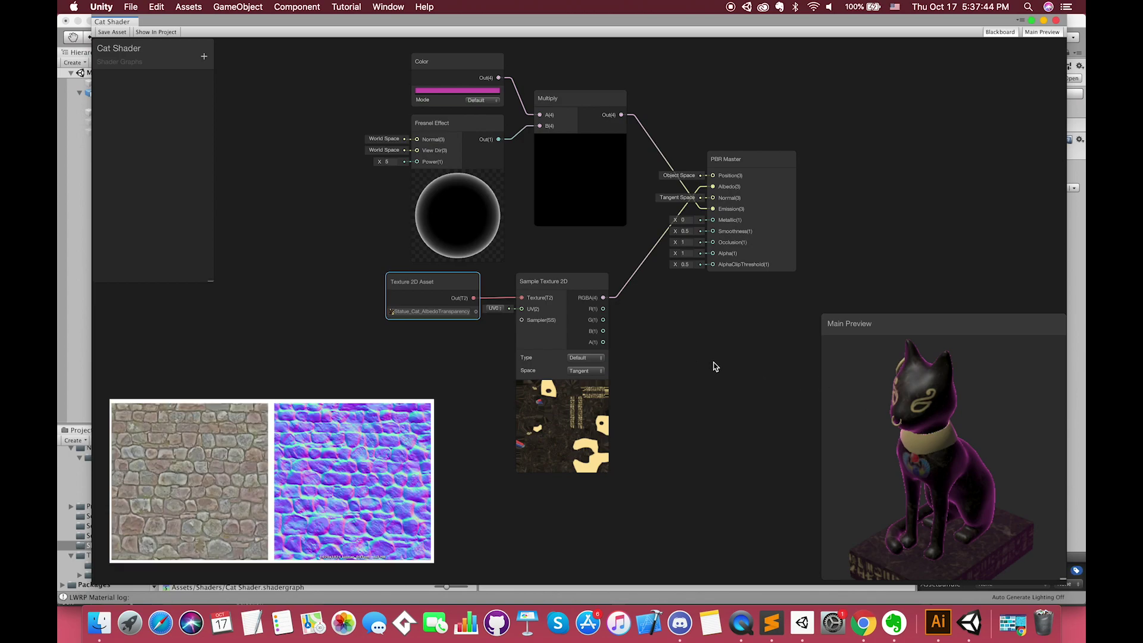
Step: Add a second Texture 2D Asset node to the graph and assign the Statue_Cat_Normal texture to it
{"action": "middle_click_drag", "start_coordinate": [712, 365], "coordinate": [667, 339]}
{"action": "right_click", "coordinate": [614, 323]}
{"action": "left_click", "coordinate": [639, 331]}
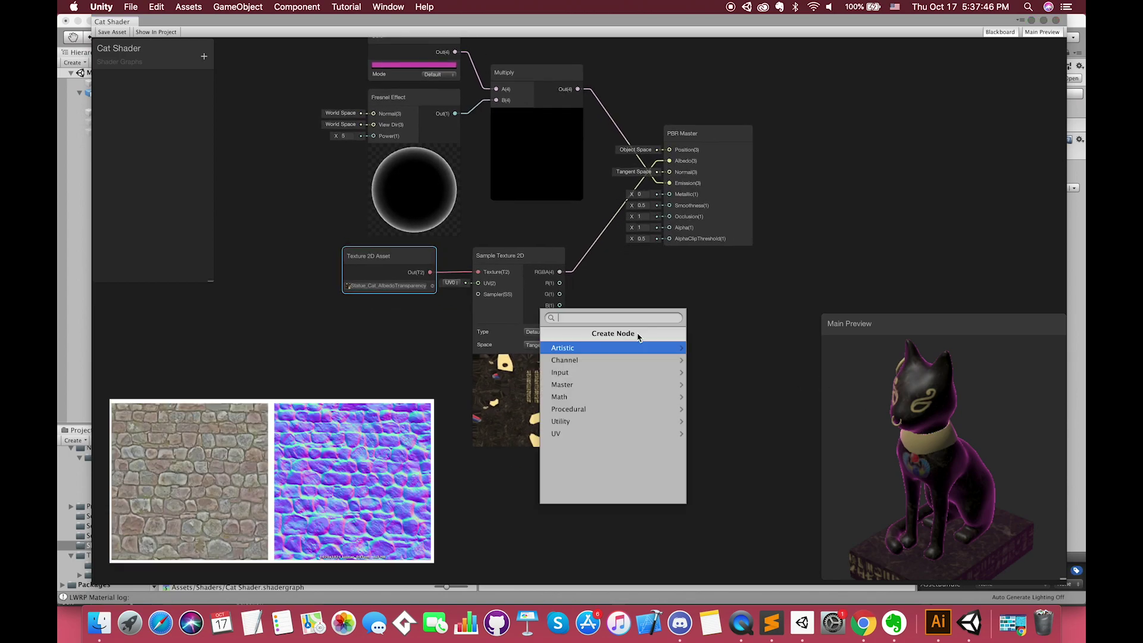
{"action": "type", "text": "text"}
{"action": "key", "text": "Down"}
{"action": "key", "text": "Down"}
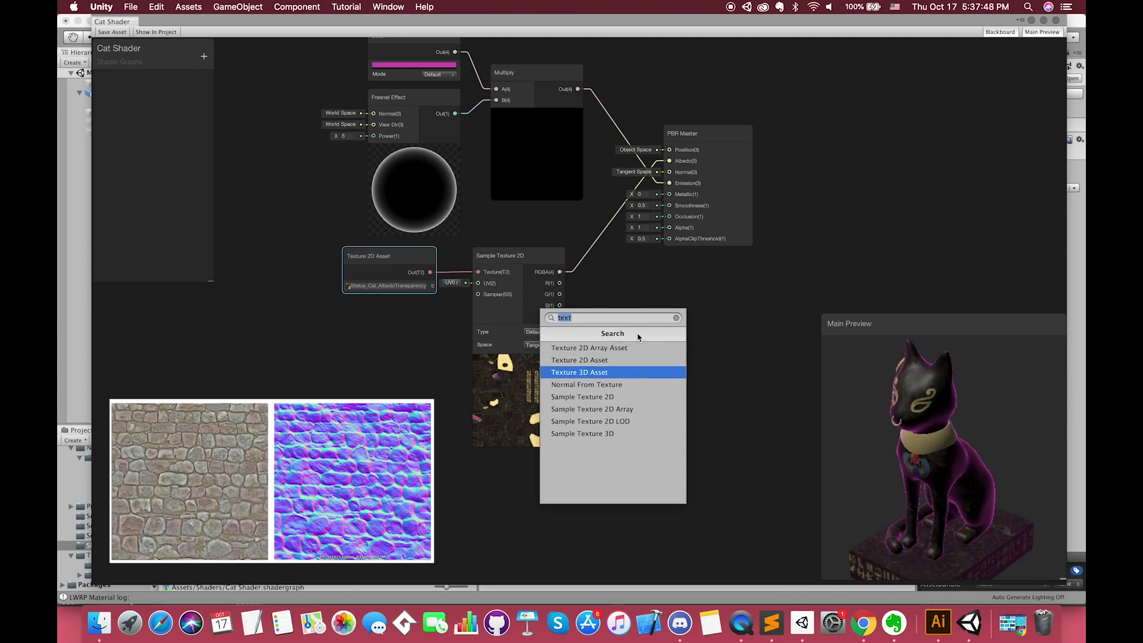
{"action": "key", "text": "Up"}
{"action": "key", "text": "Return"}
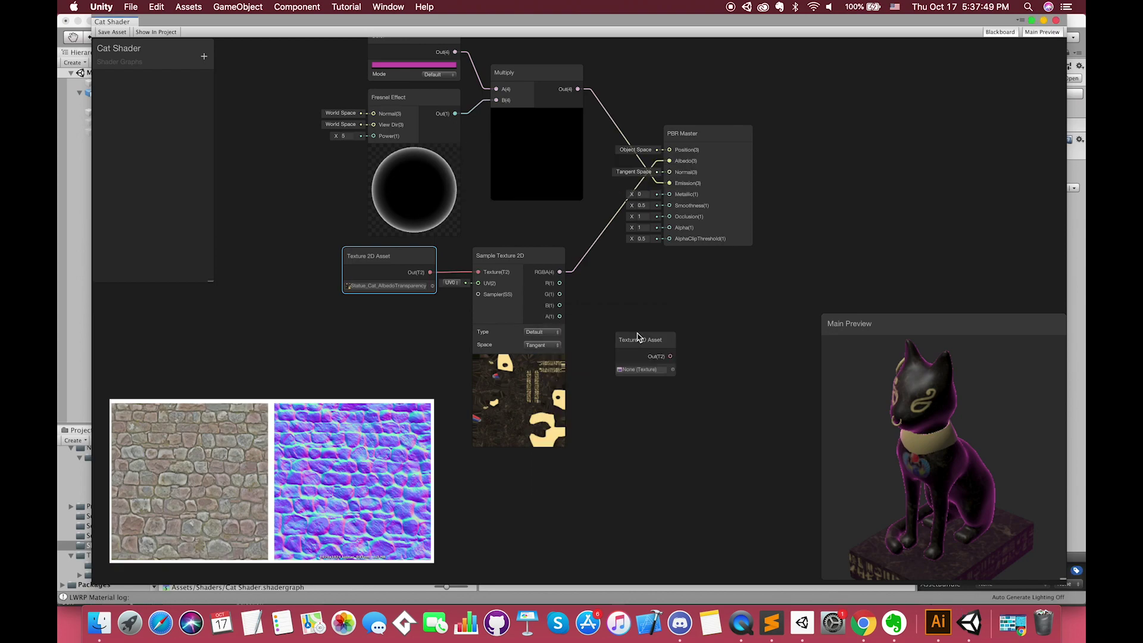
{"action": "left_click", "coordinate": [674, 374]}
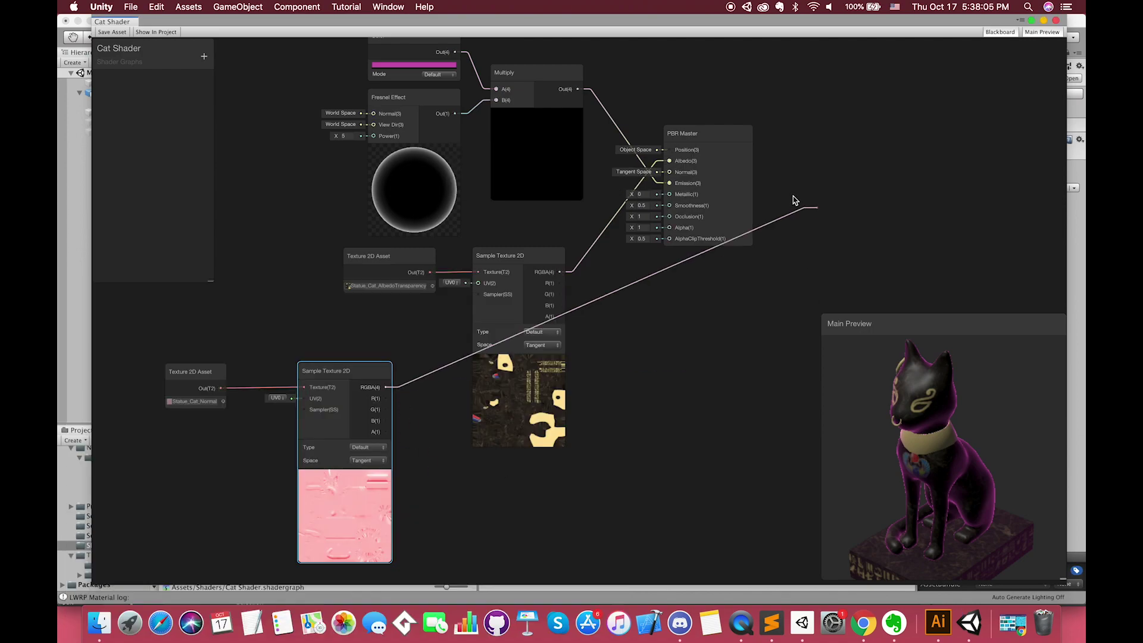
Step: Connect the normal map's Sample Texture 2D RGBA output to the PBR Master's Normal and arrange its nodes beside the albedo texture nodes
{"action": "left_click_drag", "start_coordinate": [799, 199], "coordinate": [669, 172]}
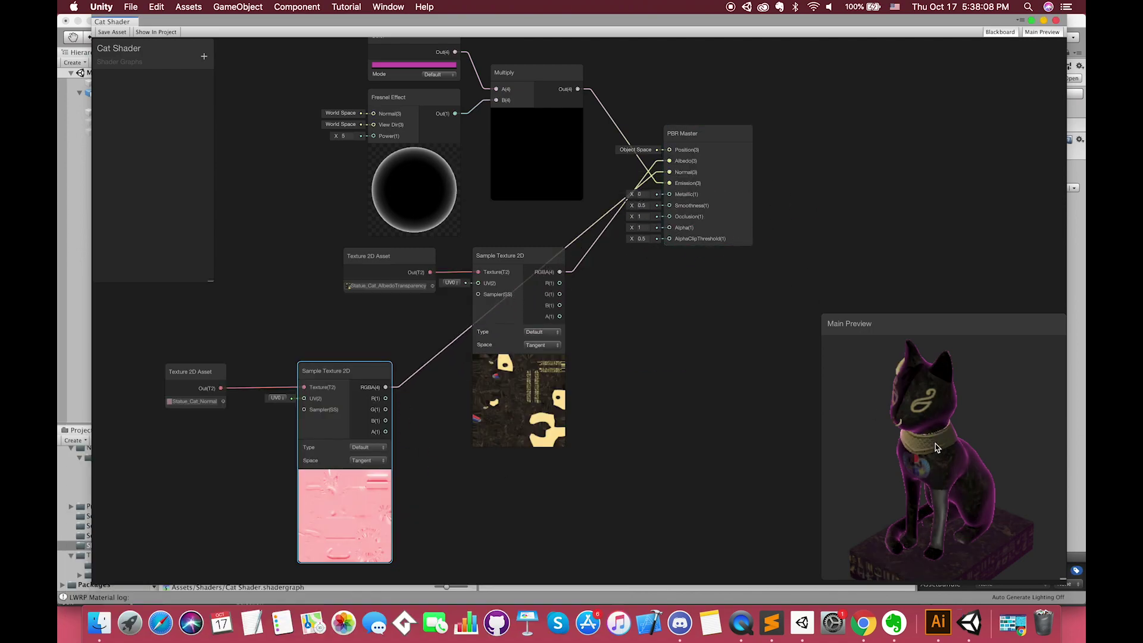
{"action": "left_click_drag", "start_coordinate": [342, 370], "coordinate": [632, 336]}
{"action": "left_click_drag", "start_coordinate": [506, 255], "coordinate": [521, 218]}
{"action": "left_click_drag", "start_coordinate": [217, 379], "coordinate": [646, 279]}
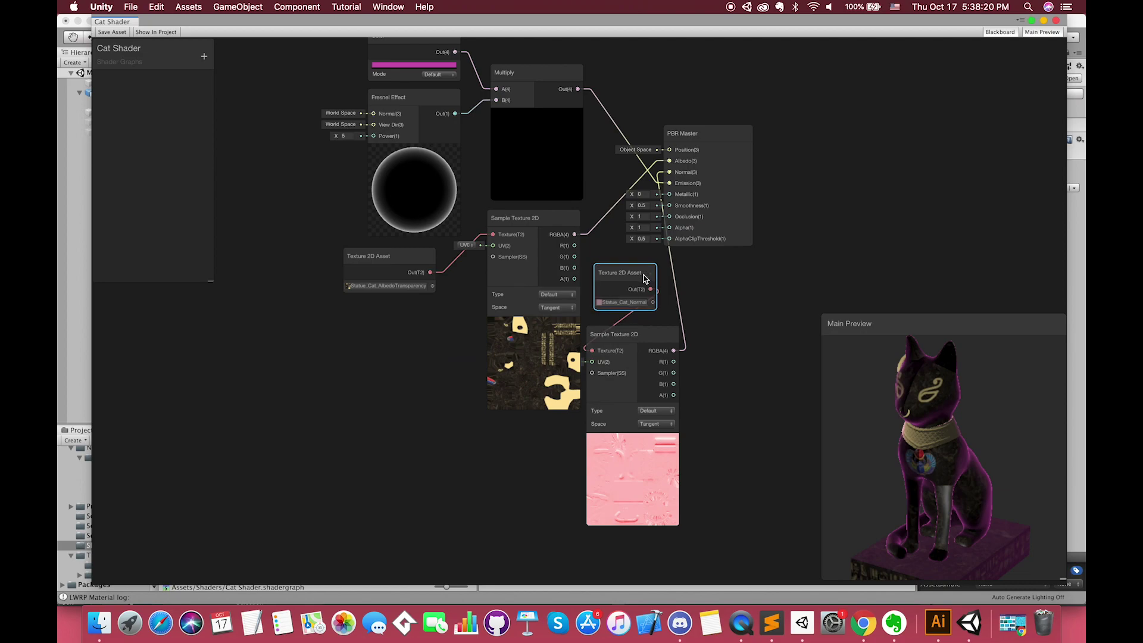
{"action": "left_click_drag", "start_coordinate": [691, 134], "coordinate": [728, 118]}
{"action": "left_click_drag", "start_coordinate": [518, 218], "coordinate": [487, 295]}
{"action": "left_click_drag", "start_coordinate": [372, 256], "coordinate": [364, 297]}
{"action": "left_click_drag", "start_coordinate": [616, 334], "coordinate": [518, 230]}
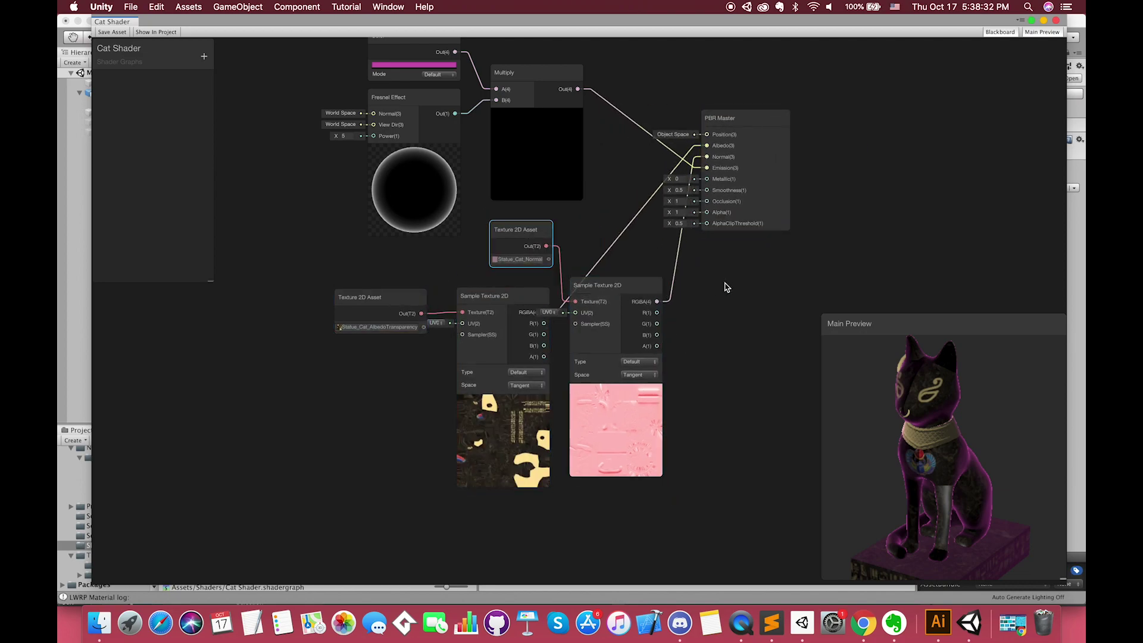
Step: Move the PBR Master farther from the other nodes and shift all texture nodes down to free space below the Fresnel Effect
{"action": "left_click_drag", "start_coordinate": [738, 118], "coordinate": [788, 119]}
{"action": "scroll", "coordinate": [706, 160], "scroll_direction": "down", "scroll_amount": 3}
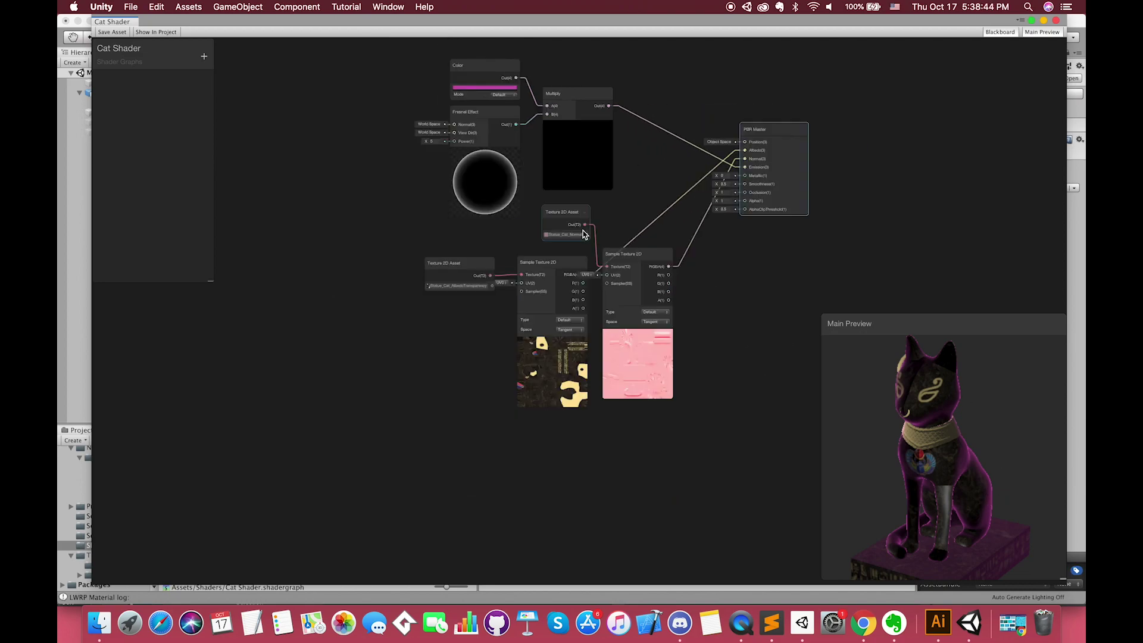
{"action": "left_click_drag", "start_coordinate": [411, 245], "coordinate": [678, 286]}
{"action": "left_click_drag", "start_coordinate": [536, 263], "coordinate": [536, 361]}
{"action": "left_click", "coordinate": [554, 221]}
{"action": "scroll", "coordinate": [554, 221], "scroll_direction": "up", "scroll_amount": 2}
Step: Add a Time node in the free space below the Fresnel Effect node
{"action": "right_click", "coordinate": [437, 250]}
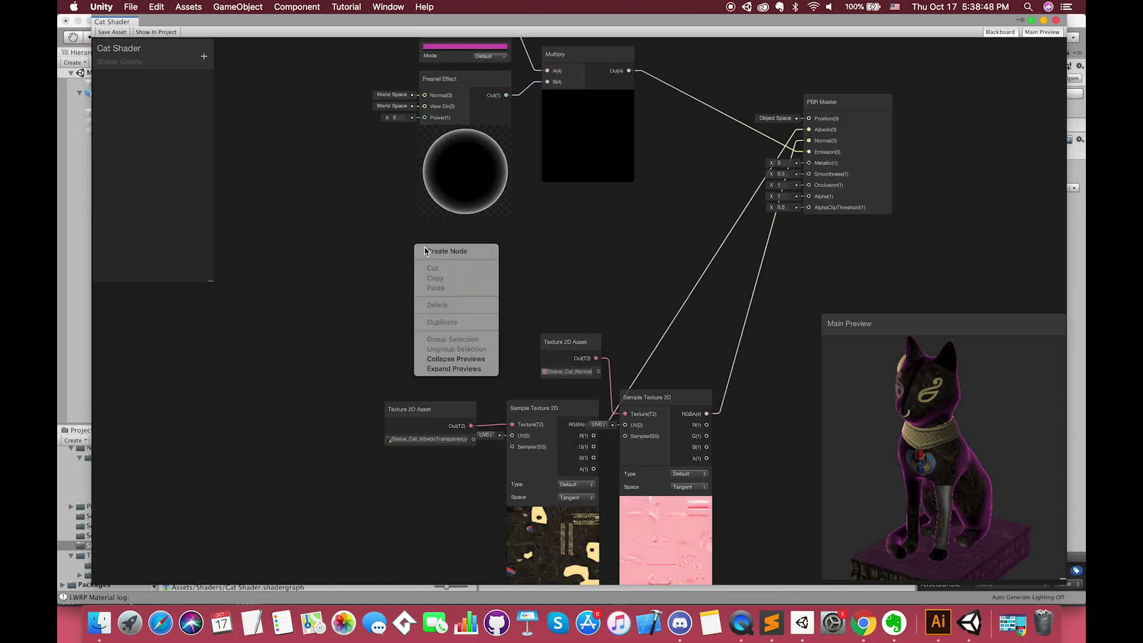
{"action": "left_click", "coordinate": [432, 252]}
{"action": "type", "text": "ti"}
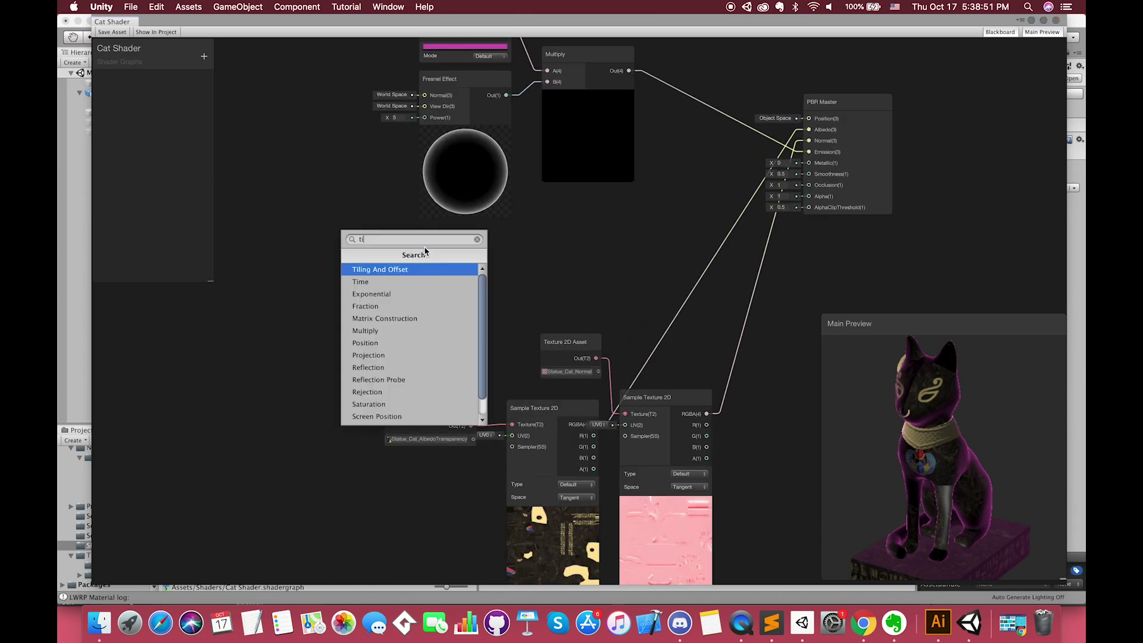
{"action": "type", "text": "me"}
{"action": "key", "text": "Return"}
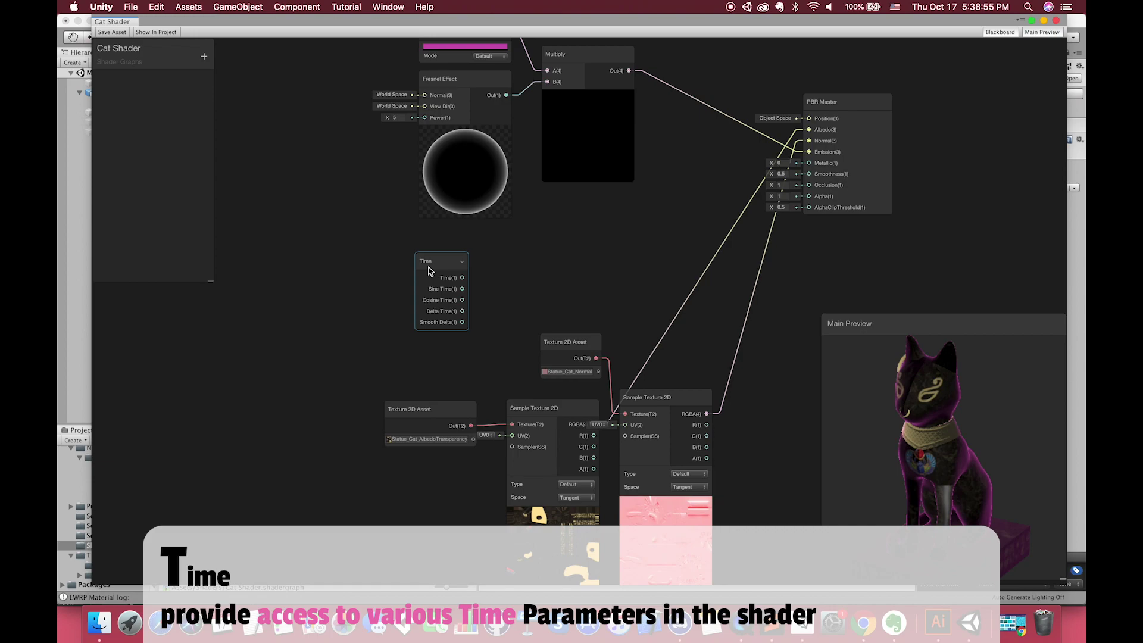
{"action": "scroll", "coordinate": [560, 265], "scroll_direction": "up", "scroll_amount": 1}
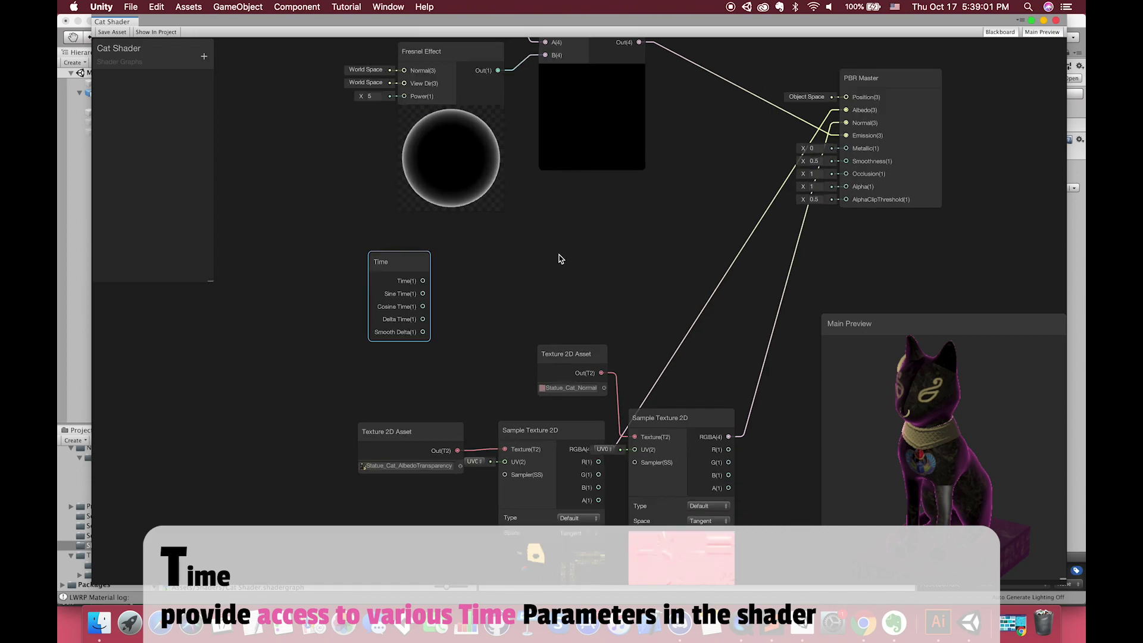
Step: Move the Time node beneath the existing Multiply node and add a second Multiply node beside it
{"action": "right_click", "coordinate": [637, 232]}
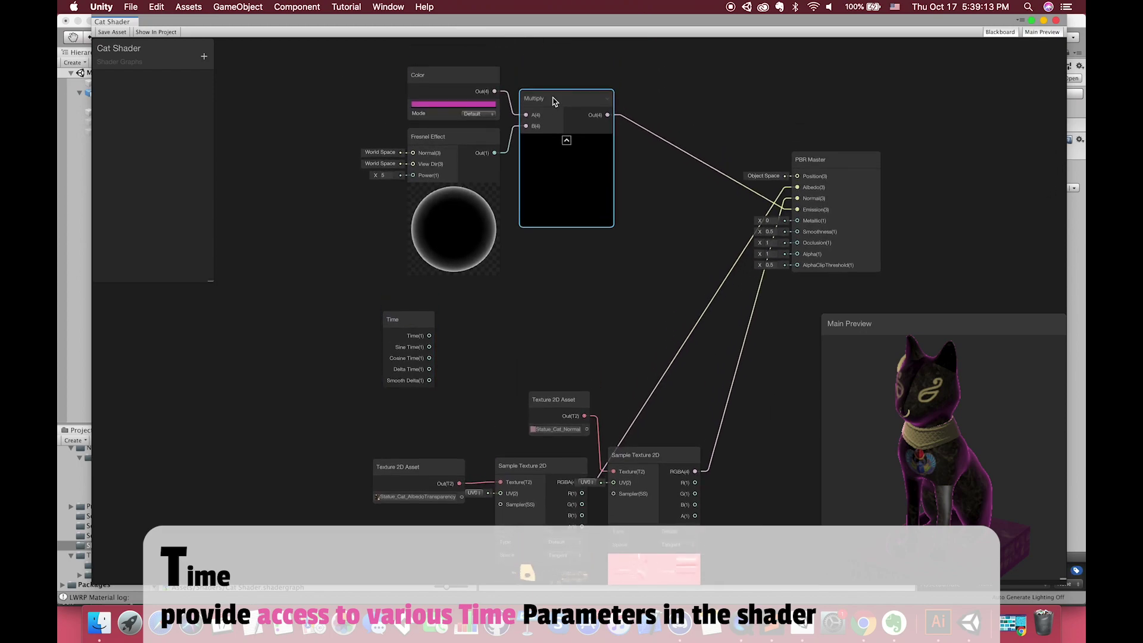
{"action": "left_click_drag", "start_coordinate": [554, 102], "coordinate": [555, 116]}
{"action": "left_click_drag", "start_coordinate": [399, 319], "coordinate": [548, 283]}
{"action": "right_click", "coordinate": [661, 223]}
{"action": "left_click", "coordinate": [670, 232]}
{"action": "type", "text": "mu"}
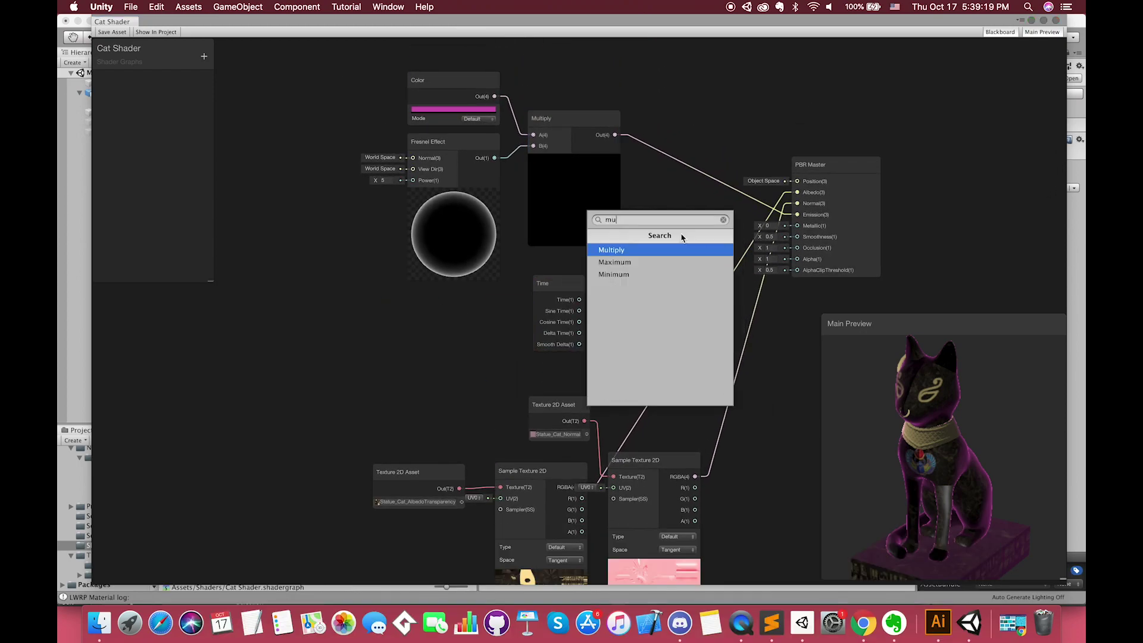
{"action": "key", "text": "Return"}
Step: Delete the connection from the first Multiply to the PBR Master's Emission and reposition the PBR Master and second Multiply
{"action": "left_click", "coordinate": [745, 195]}
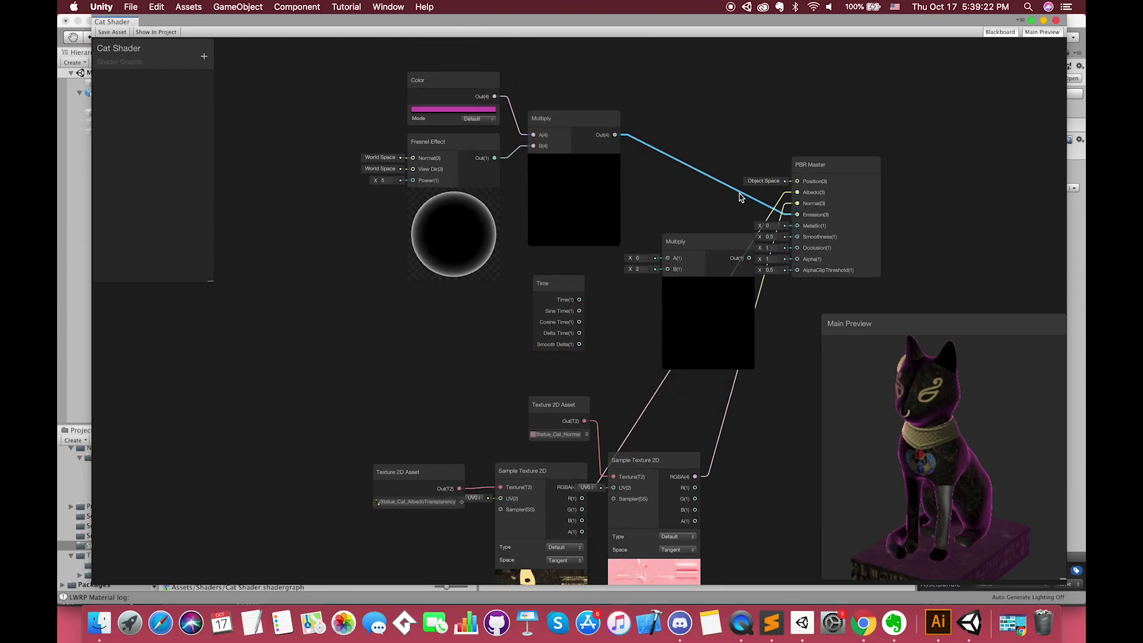
{"action": "left_click_drag", "start_coordinate": [831, 165], "coordinate": [882, 173]}
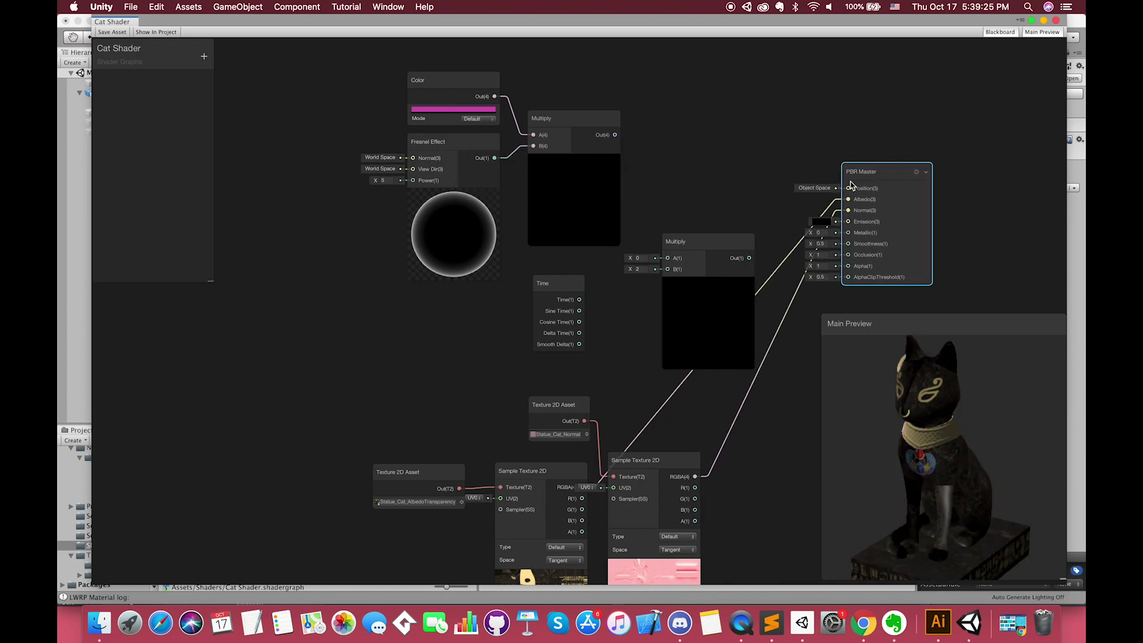
{"action": "left_click_drag", "start_coordinate": [696, 241], "coordinate": [694, 200]}
Step: Wire the first Multiply and the Time output into the second Multiply's A and B, and its output into the PBR Master's Emission
{"action": "left_click_drag", "start_coordinate": [616, 134], "coordinate": [666, 216]}
{"action": "left_click_drag", "start_coordinate": [551, 283], "coordinate": [666, 229]}
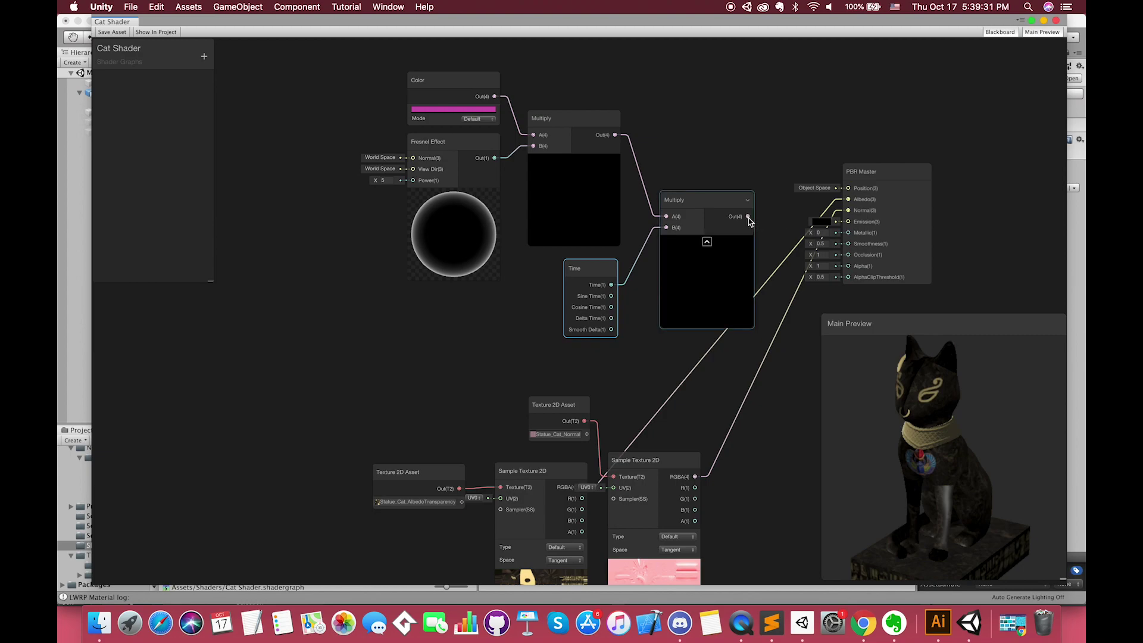
{"action": "left_click_drag", "start_coordinate": [748, 216], "coordinate": [849, 222]}
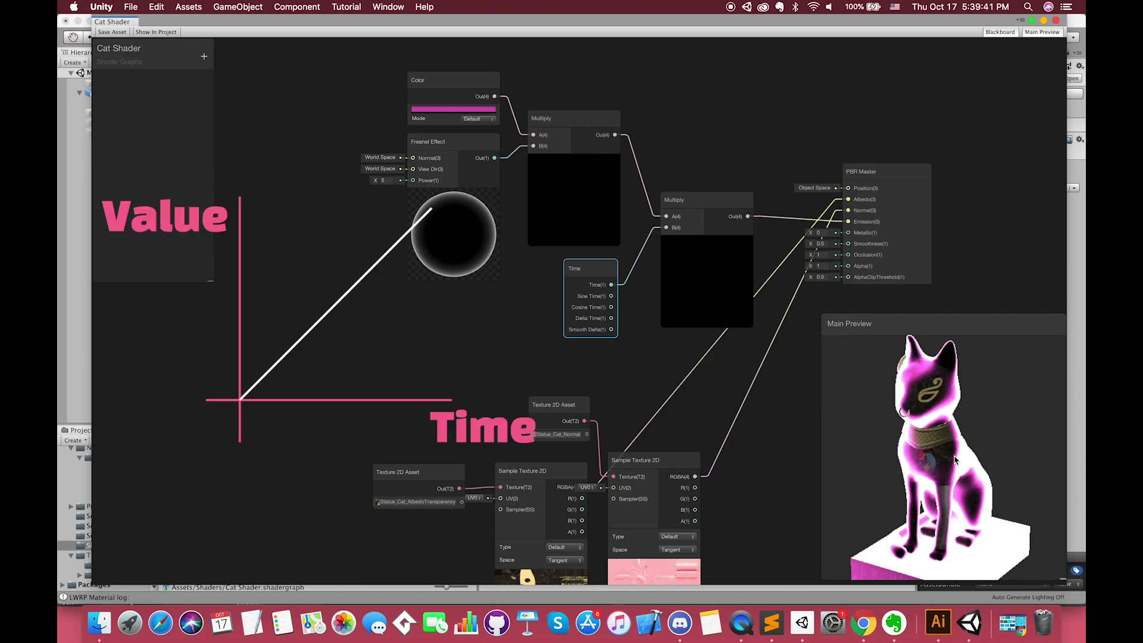
Step: Replace the Time output feeding the second Multiply's B input with the Time node's Sine Time output
{"action": "left_click", "coordinate": [625, 290]}
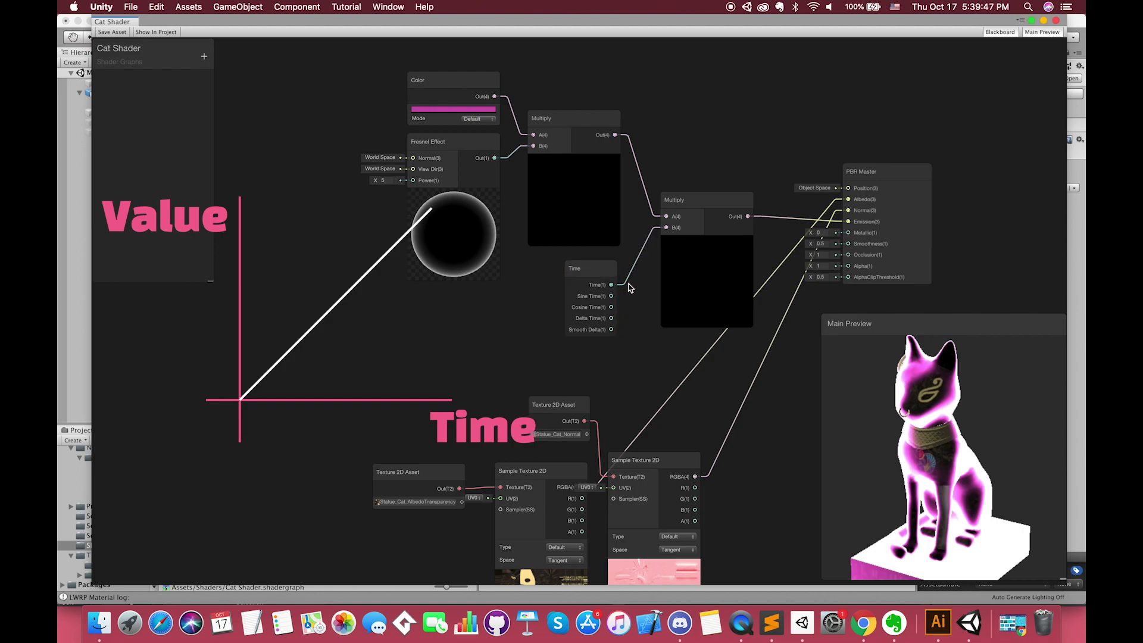
{"action": "key", "text": "super+BackSpace"}
{"action": "left_click_drag", "start_coordinate": [611, 296], "coordinate": [666, 228]}
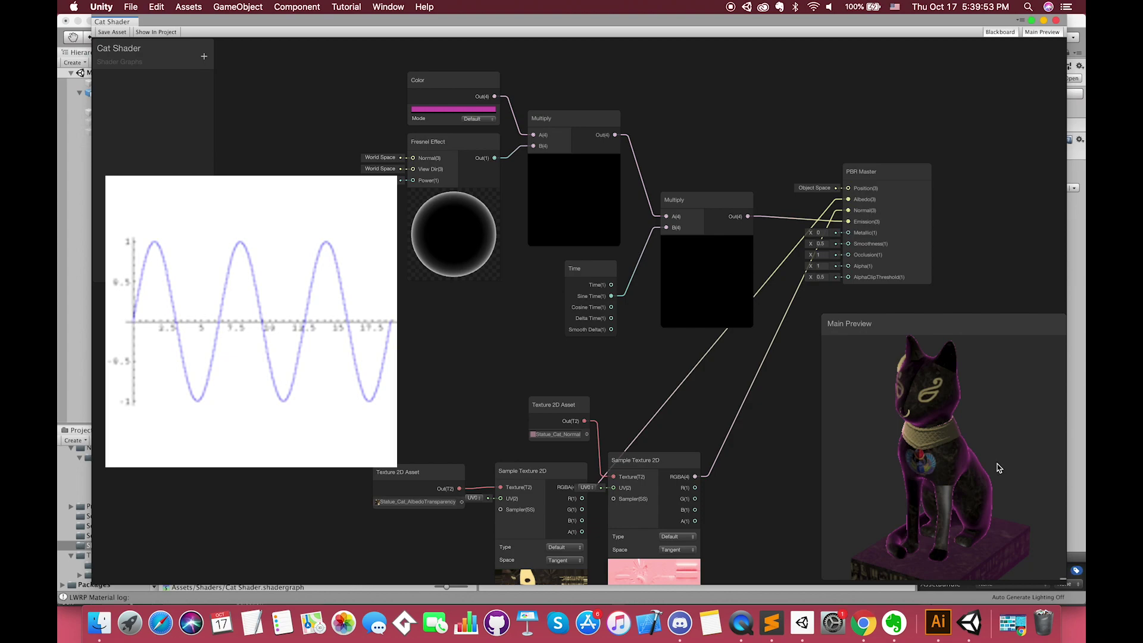
Step: Move the Time node away from the second Multiply and delete the Sine Time connection to its B input
{"action": "left_click", "coordinate": [588, 278]}
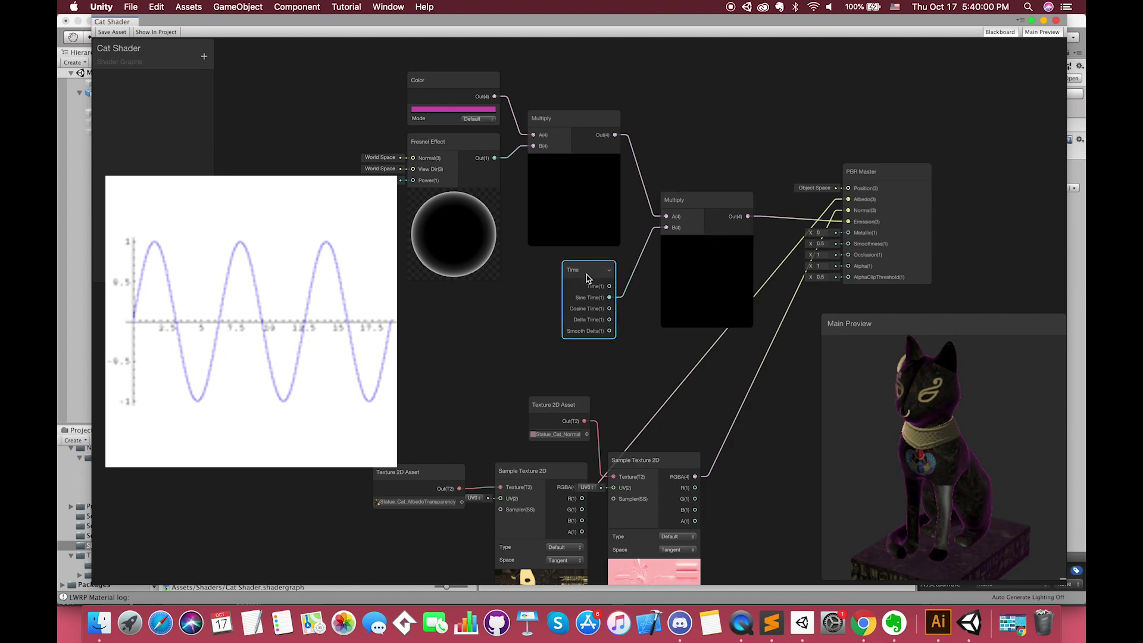
{"action": "key", "text": "super+z"}
{"action": "left_click", "coordinate": [584, 278]}
{"action": "key", "text": "BackSpace"}
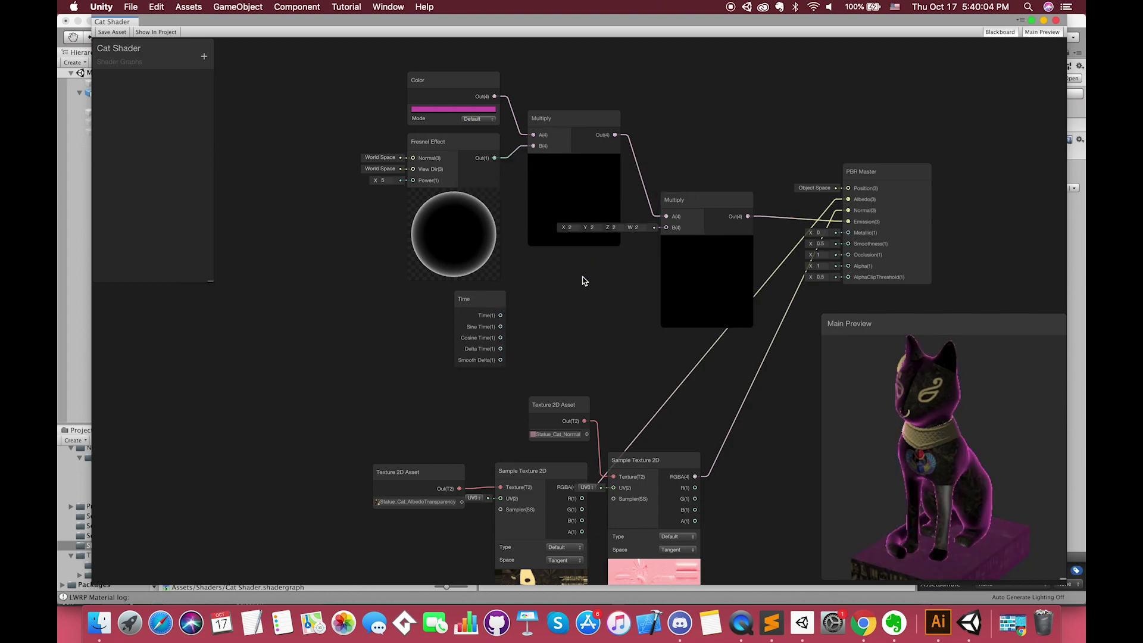
Step: Add a Remap node and place it between the Time node and the second Multiply
{"action": "right_click", "coordinate": [549, 285]}
{"action": "left_click", "coordinate": [568, 294]}
{"action": "type", "text": "r"}
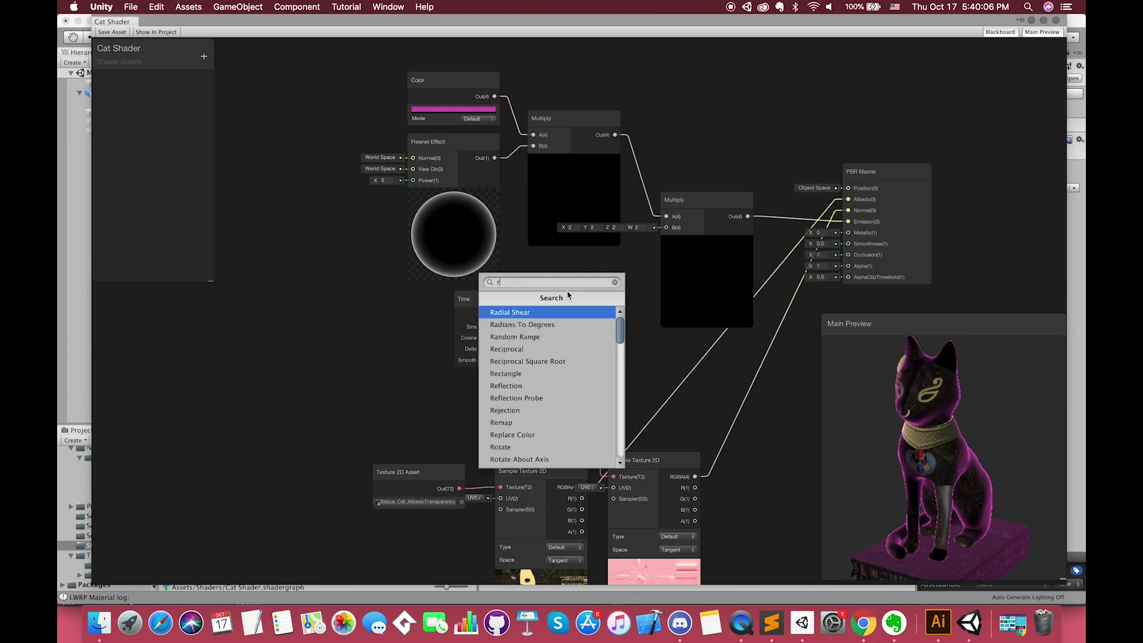
{"action": "type", "text": "emap"}
{"action": "key", "text": "Return"}
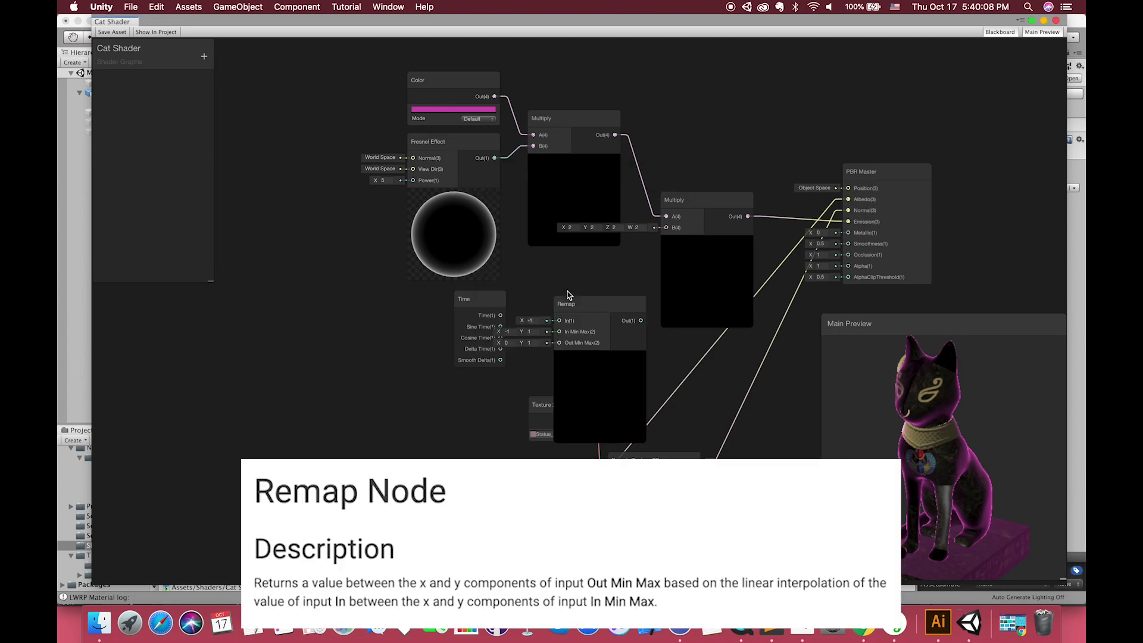
{"action": "left_click_drag", "start_coordinate": [583, 290], "coordinate": [585, 286]}
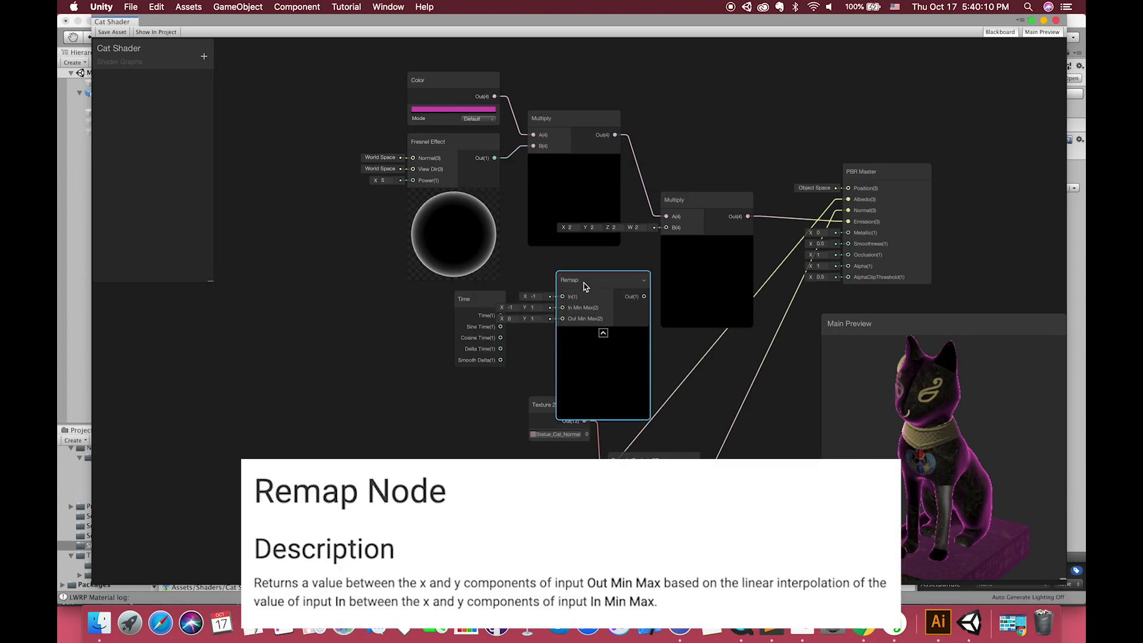
Step: Connect Sine Time to the Remap node's In and the Remap output to the second Multiply's B, spacing the Time and Remap nodes
{"action": "scroll", "coordinate": [515, 309], "scroll_direction": "up", "scroll_amount": 3}
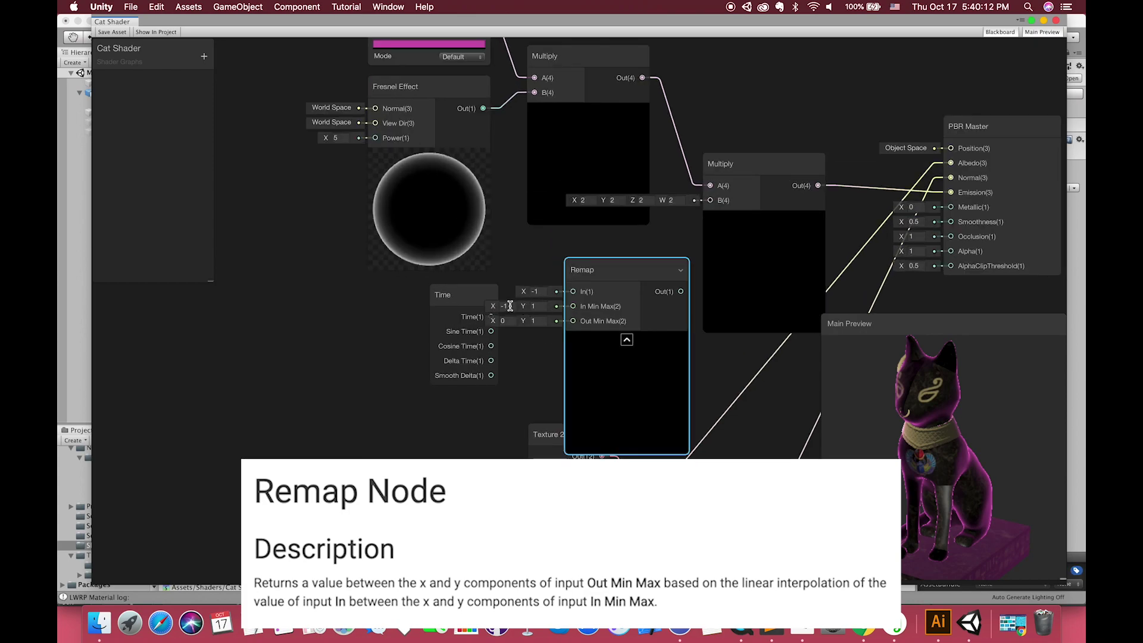
{"action": "left_click_drag", "start_coordinate": [448, 298], "coordinate": [399, 302]}
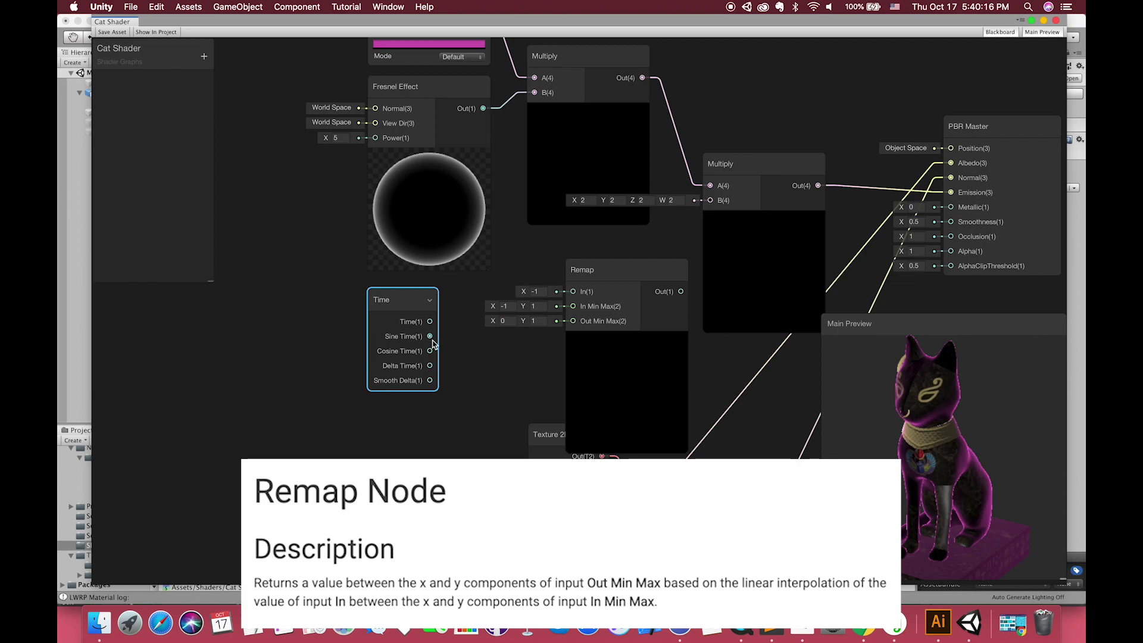
{"action": "left_click_drag", "start_coordinate": [430, 338], "coordinate": [555, 297]}
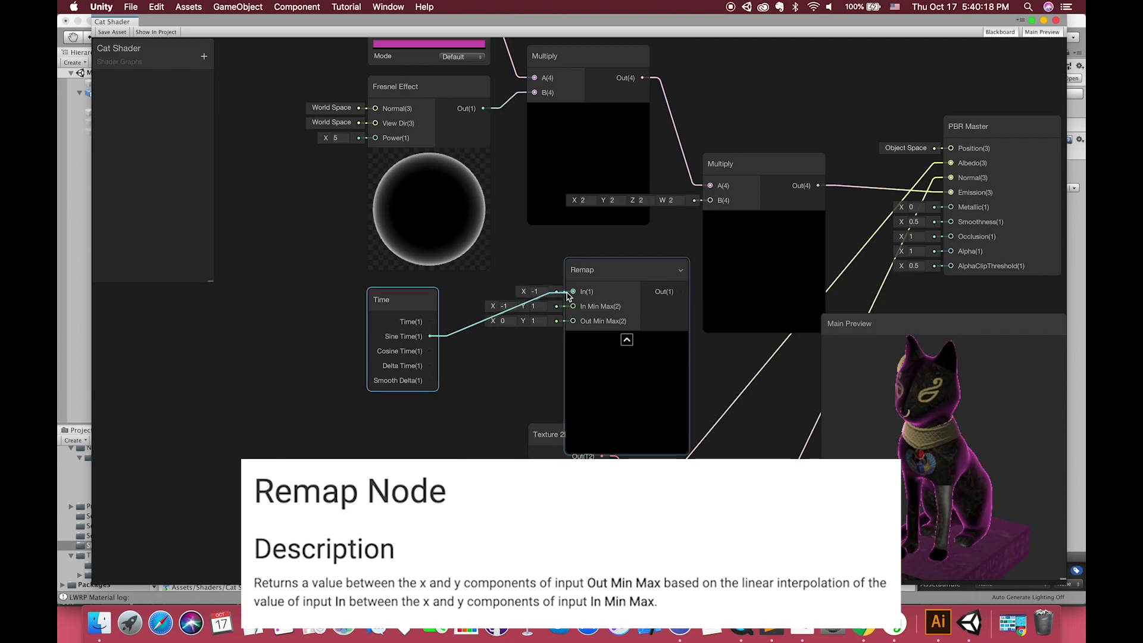
{"action": "left_click_drag", "start_coordinate": [619, 273], "coordinate": [566, 273]}
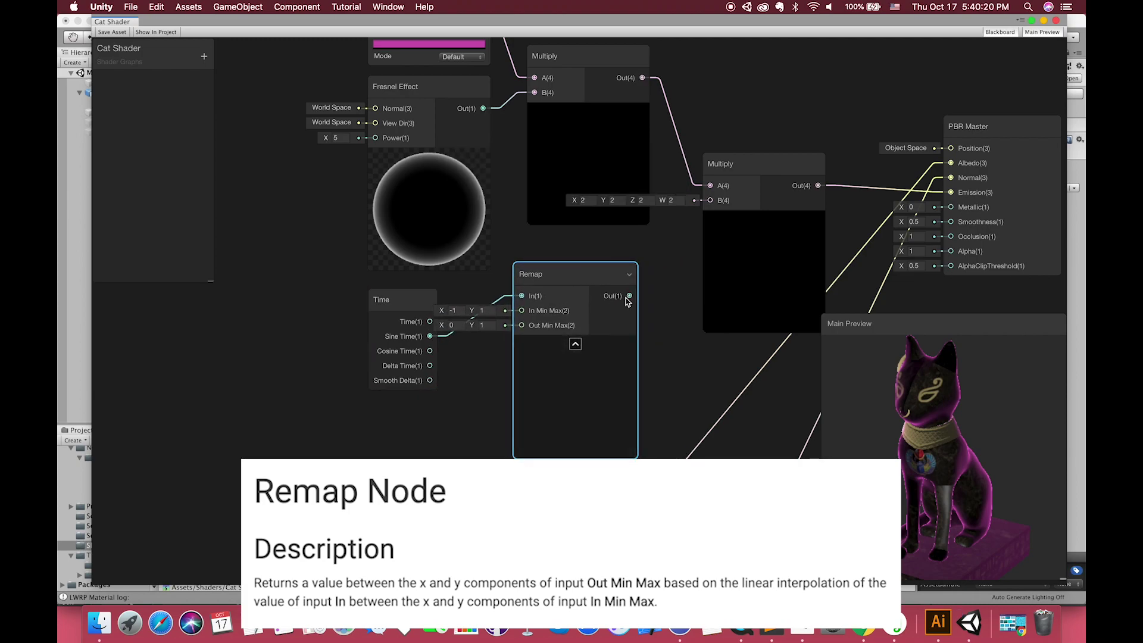
{"action": "left_click_drag", "start_coordinate": [630, 296], "coordinate": [710, 200]}
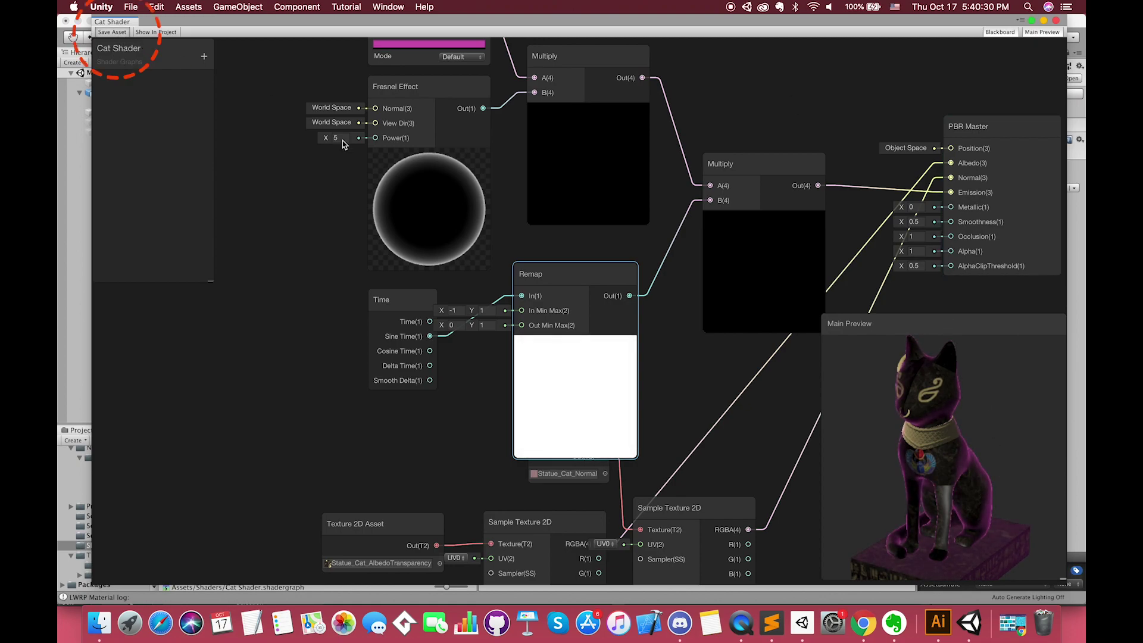
{"action": "scroll", "coordinate": [454, 265], "scroll_direction": "down", "scroll_amount": 5}
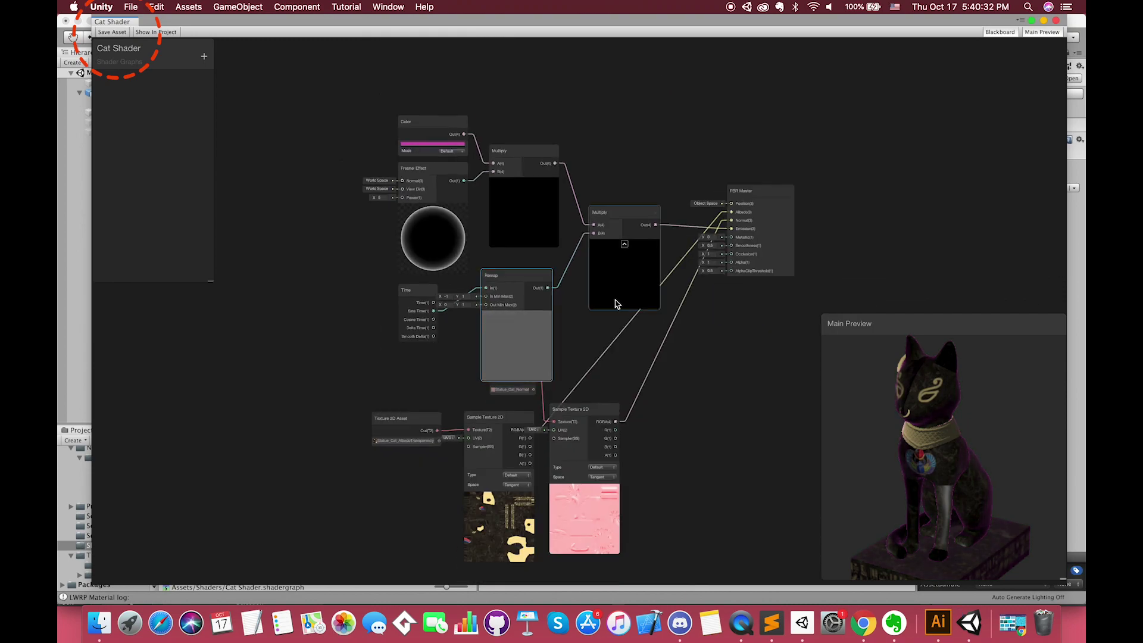
Step: Close the shader graph window and apply Cat Shader to the Cat Mat material on the CatStatue_low object
{"action": "left_click", "coordinate": [1056, 20]}
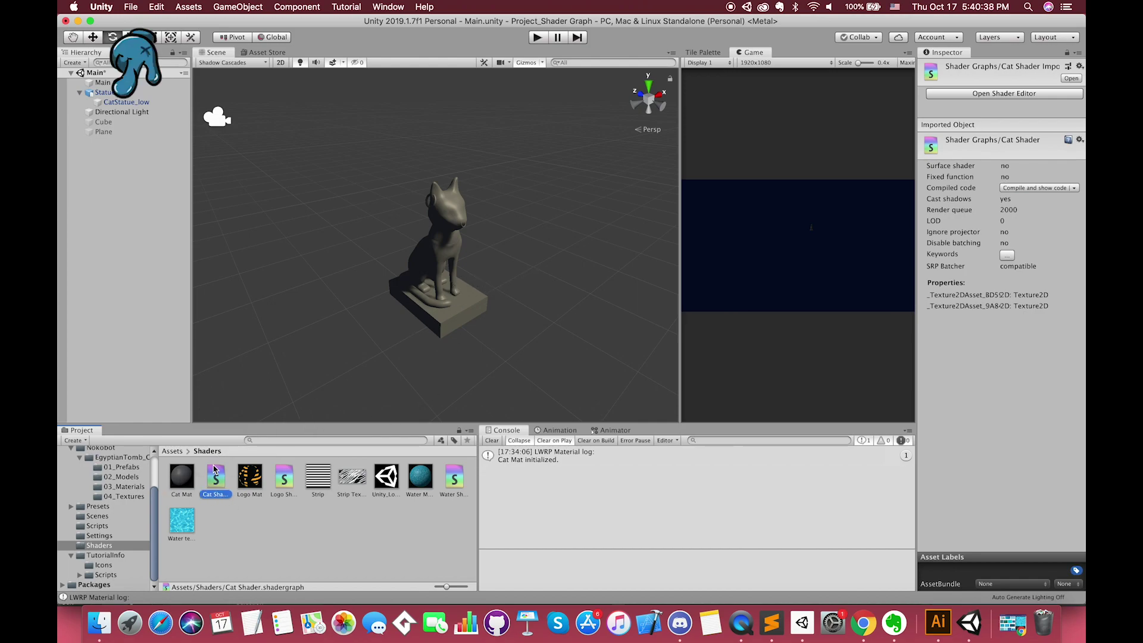
{"action": "left_click", "coordinate": [183, 482]}
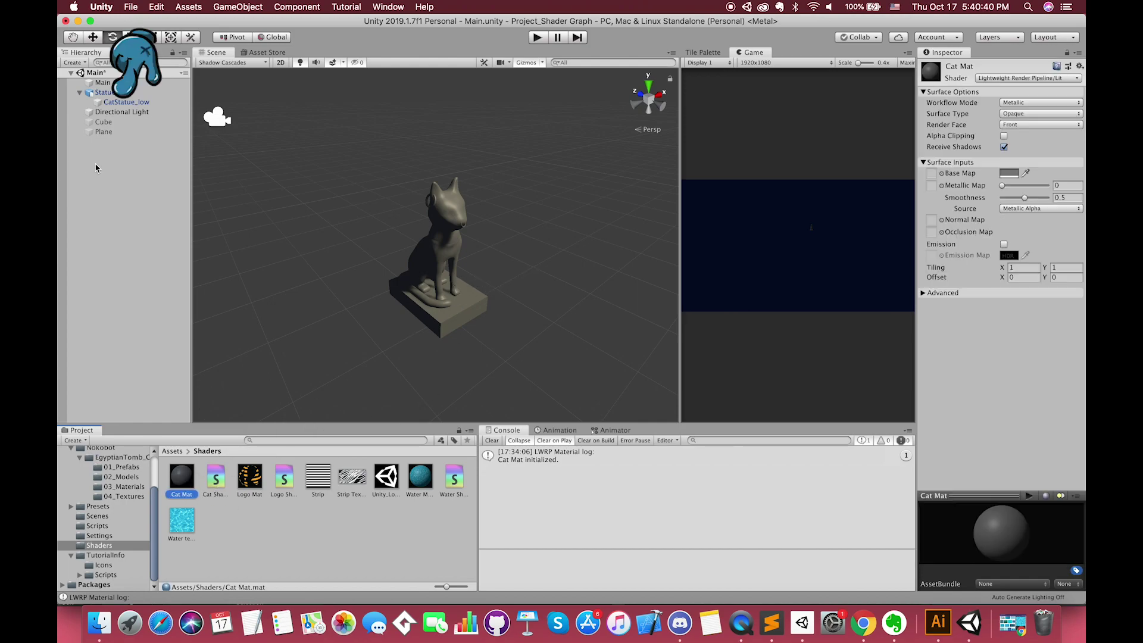
{"action": "left_click", "coordinate": [101, 92]}
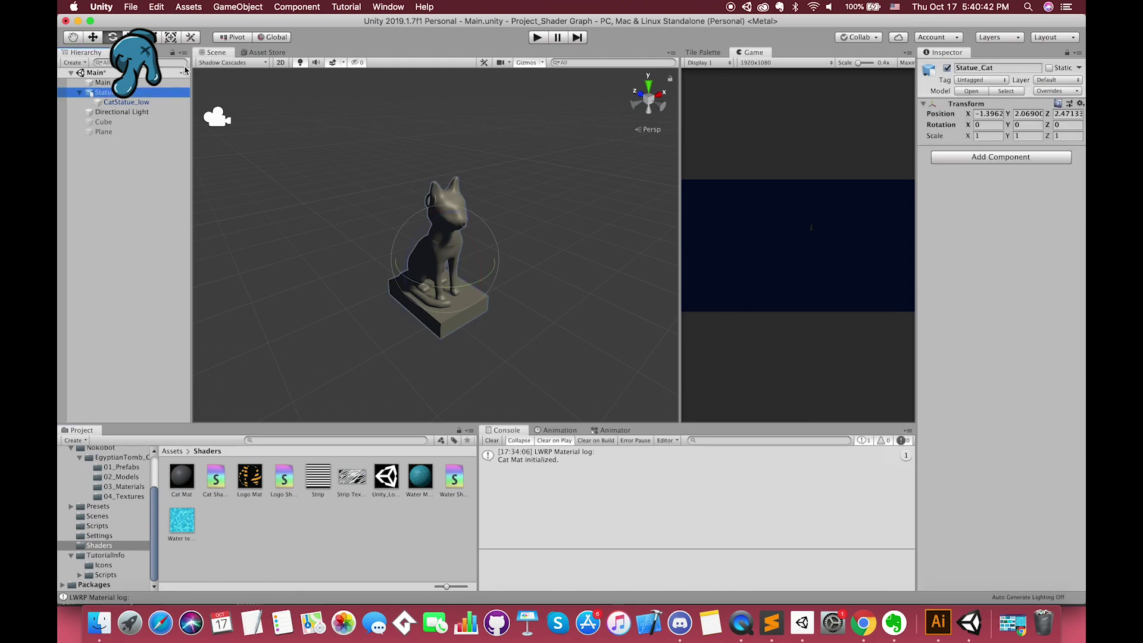
{"action": "left_click", "coordinate": [130, 102]}
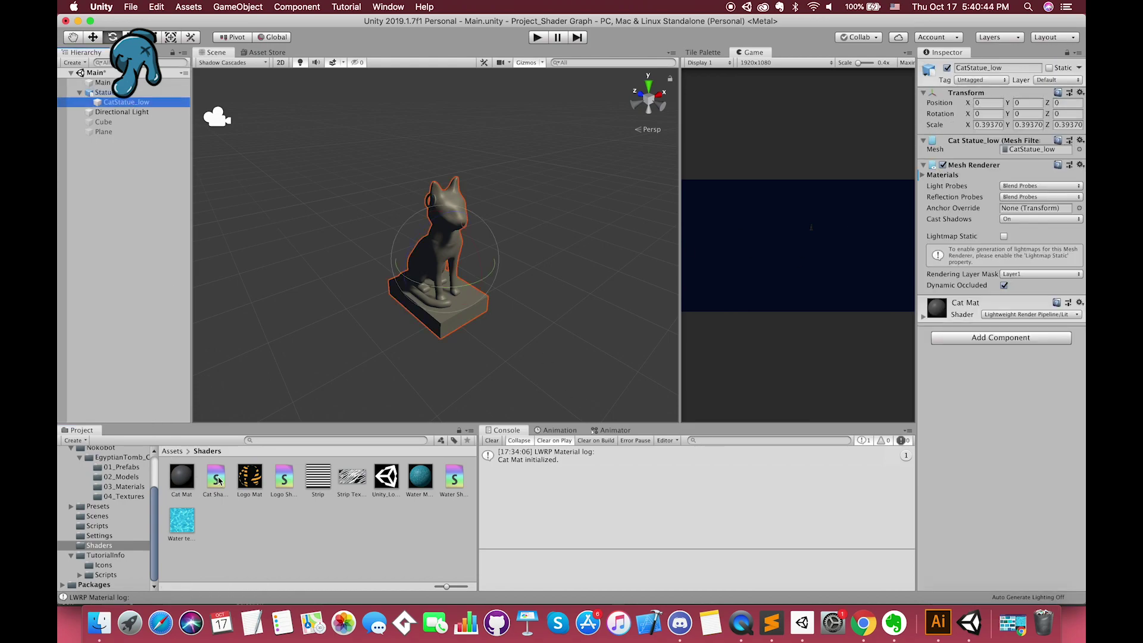
{"action": "left_click_drag", "start_coordinate": [218, 481], "coordinate": [1011, 238]}
{"action": "left_click_drag", "start_coordinate": [974, 303], "coordinate": [977, 305]}
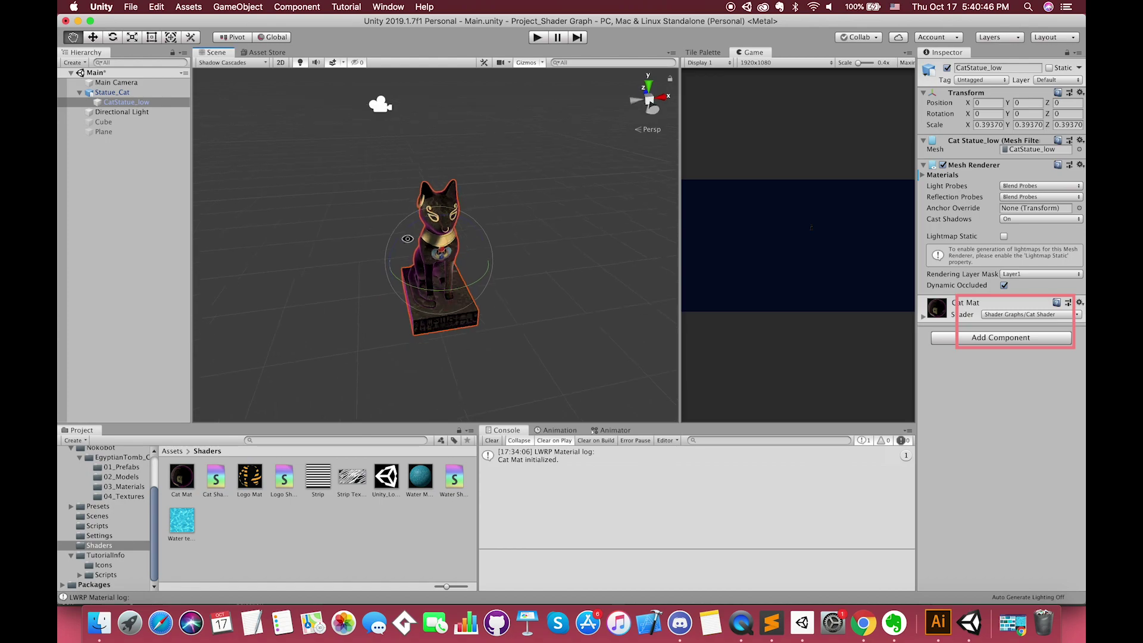